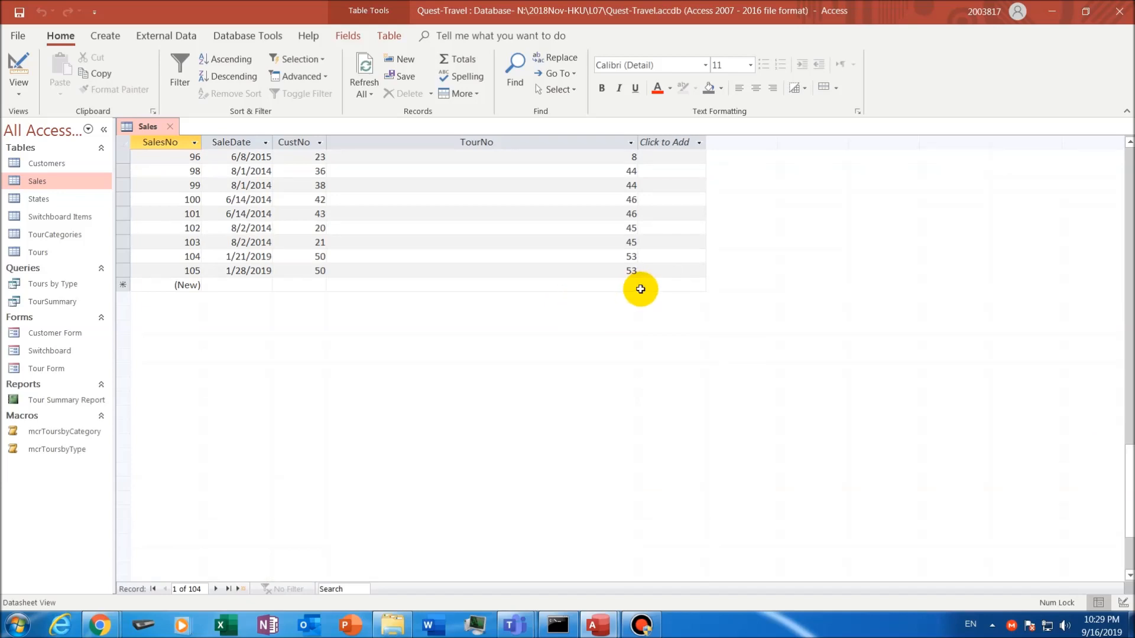
- Examine the TourNo lookup list in the new record and the first Sales record, and compare it with the CustNo field
{"action": "left_click", "coordinate": [630, 286]}
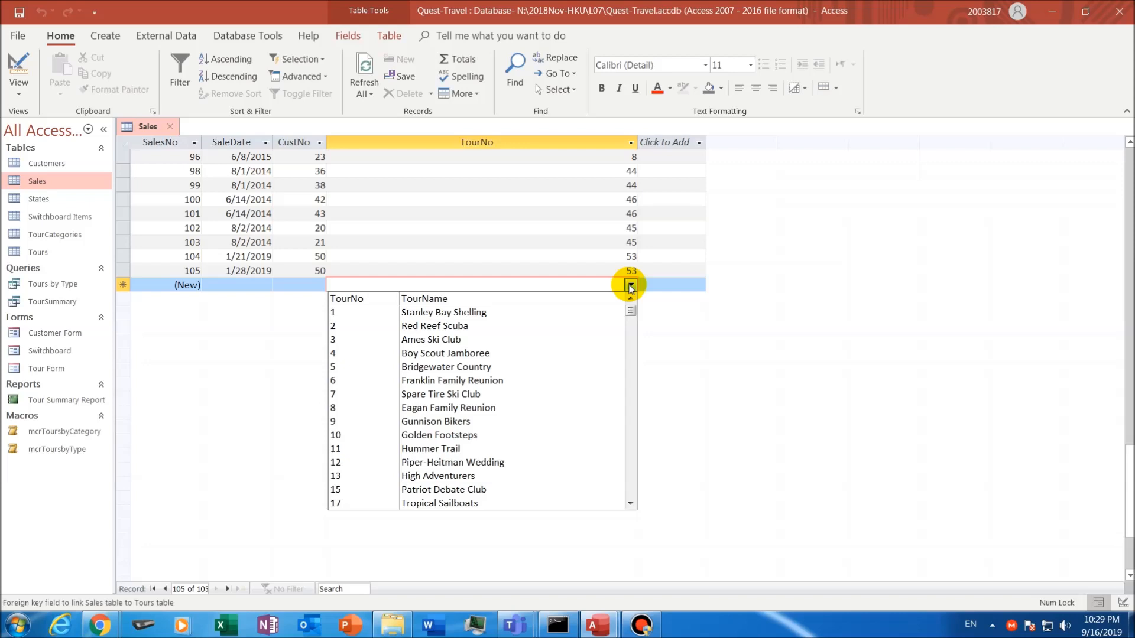
{"action": "mouse_move", "coordinate": [630, 309]}
{"action": "left_mouse_down"}
{"action": "mouse_move", "coordinate": [628, 444]}
{"action": "mouse_move", "coordinate": [631, 309]}
{"action": "left_mouse_up"}
{"action": "left_click", "coordinate": [631, 284]}
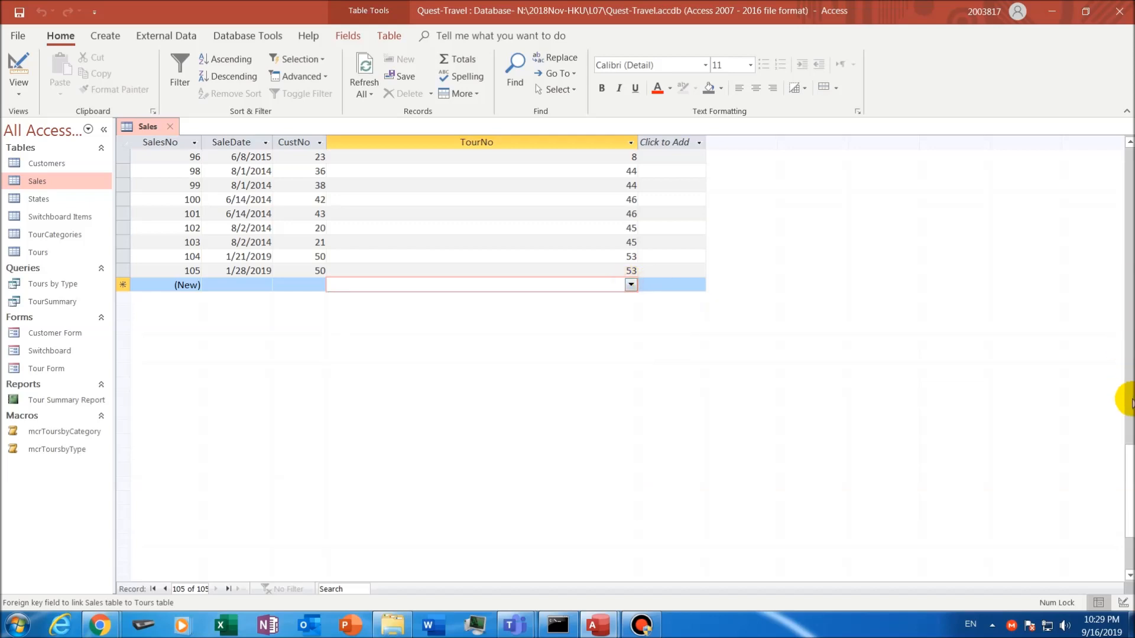
{"action": "left_click_drag", "start_coordinate": [1125, 461], "coordinate": [1126, 123]}
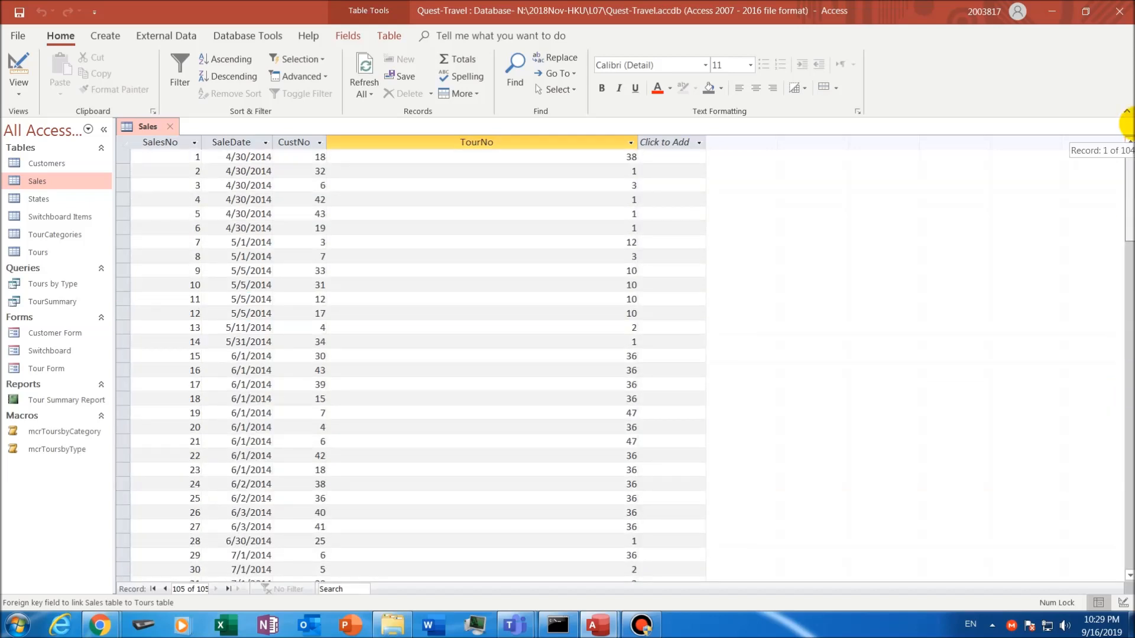
{"action": "left_click", "coordinate": [315, 156]}
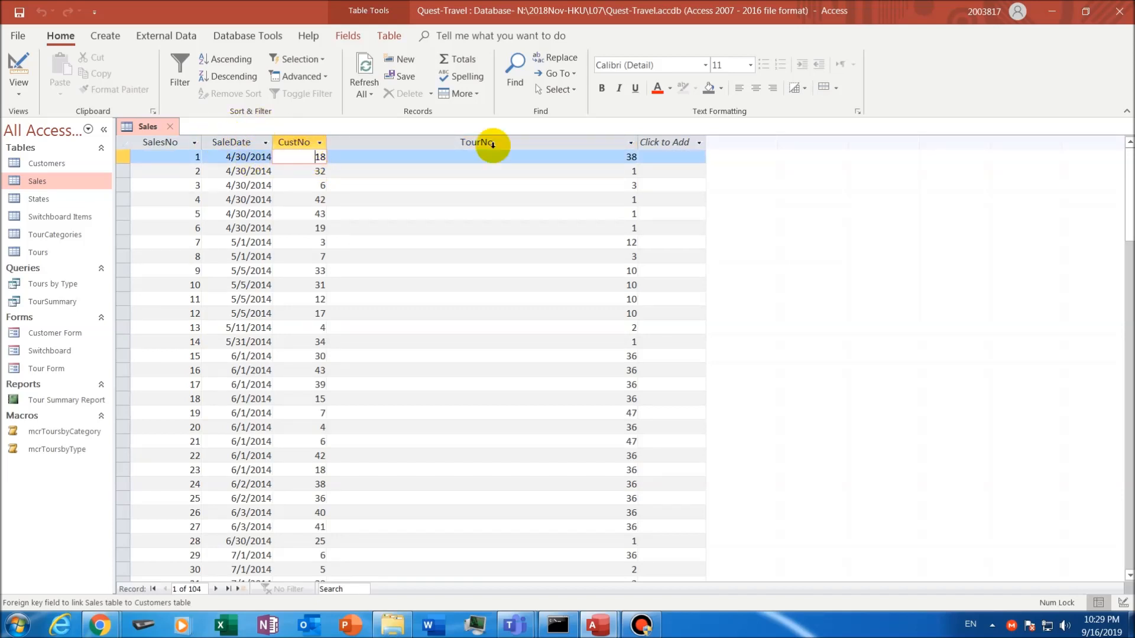
{"action": "left_click", "coordinate": [632, 156]}
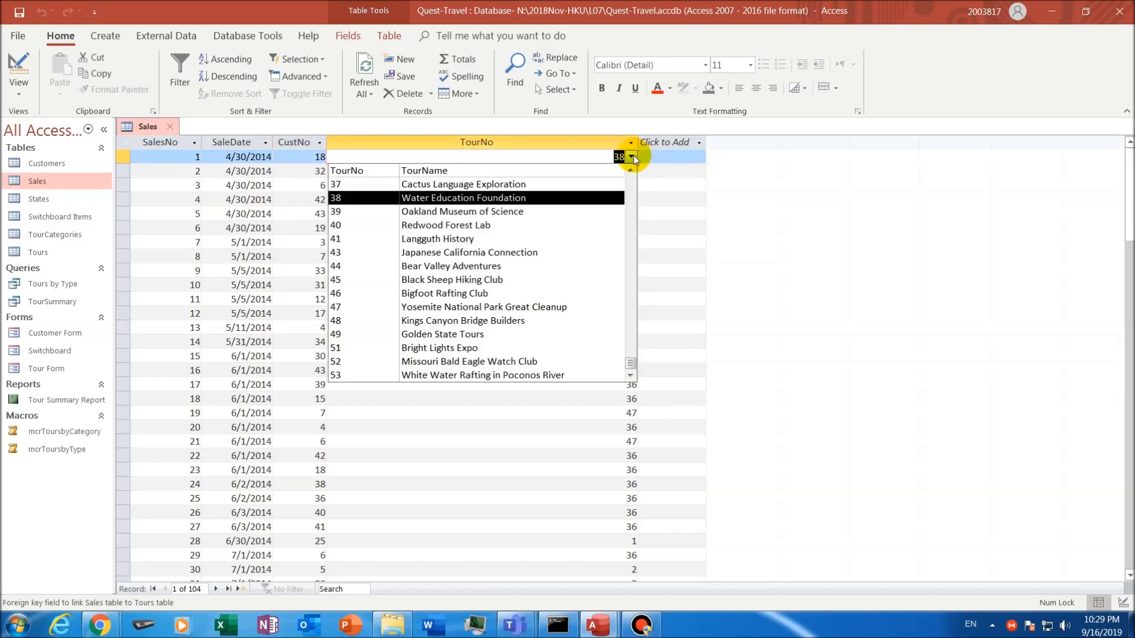
{"action": "left_click", "coordinate": [633, 157]}
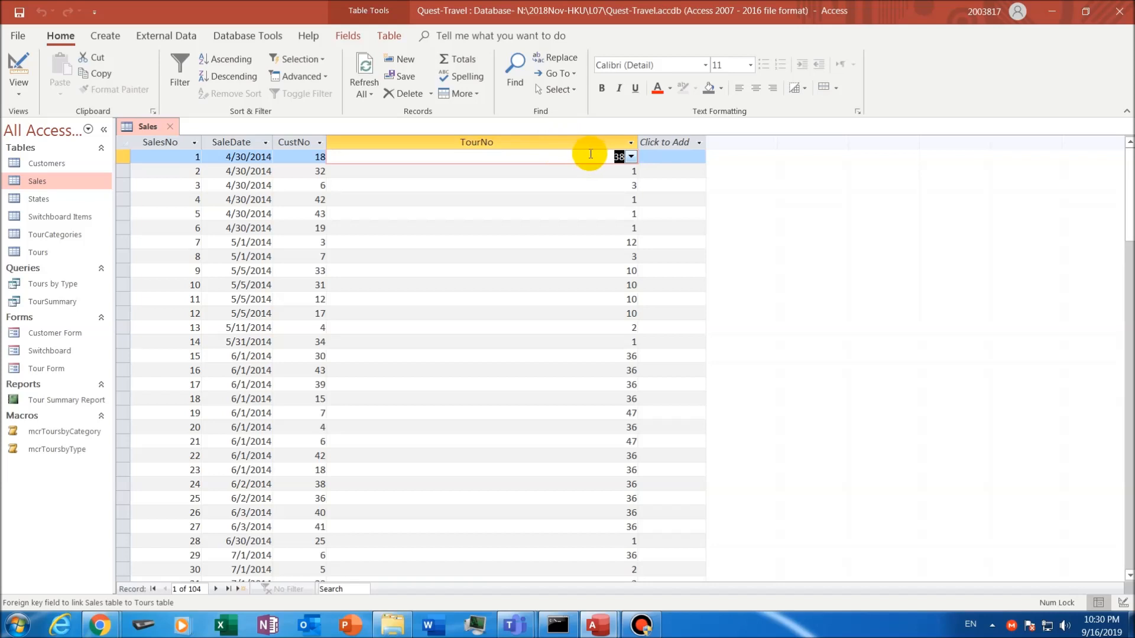
{"action": "left_click", "coordinate": [314, 157]}
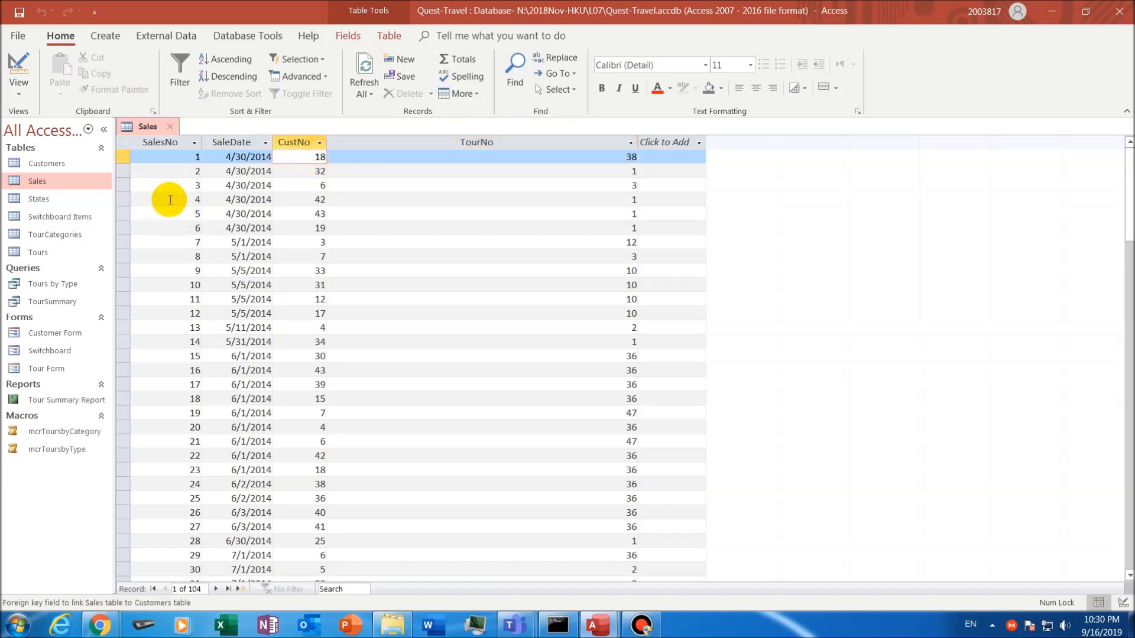
- Switch the Sales table to Design View and set the CustNo field's lookup display control to Combo Box
{"action": "right_click", "coordinate": [159, 129]}
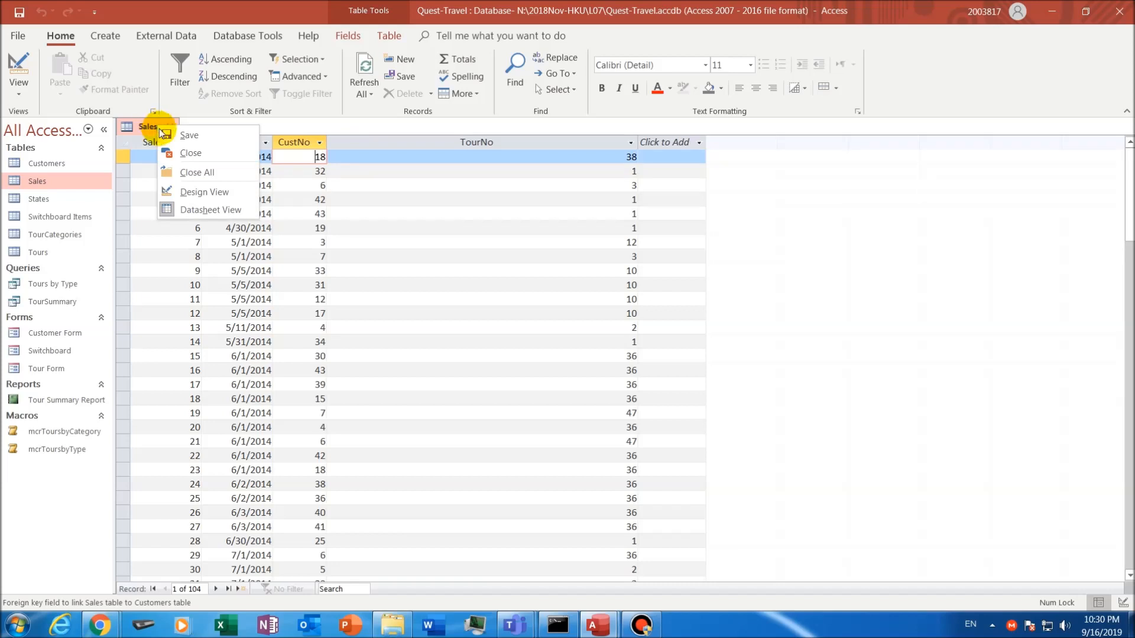
{"action": "left_click", "coordinate": [195, 192]}
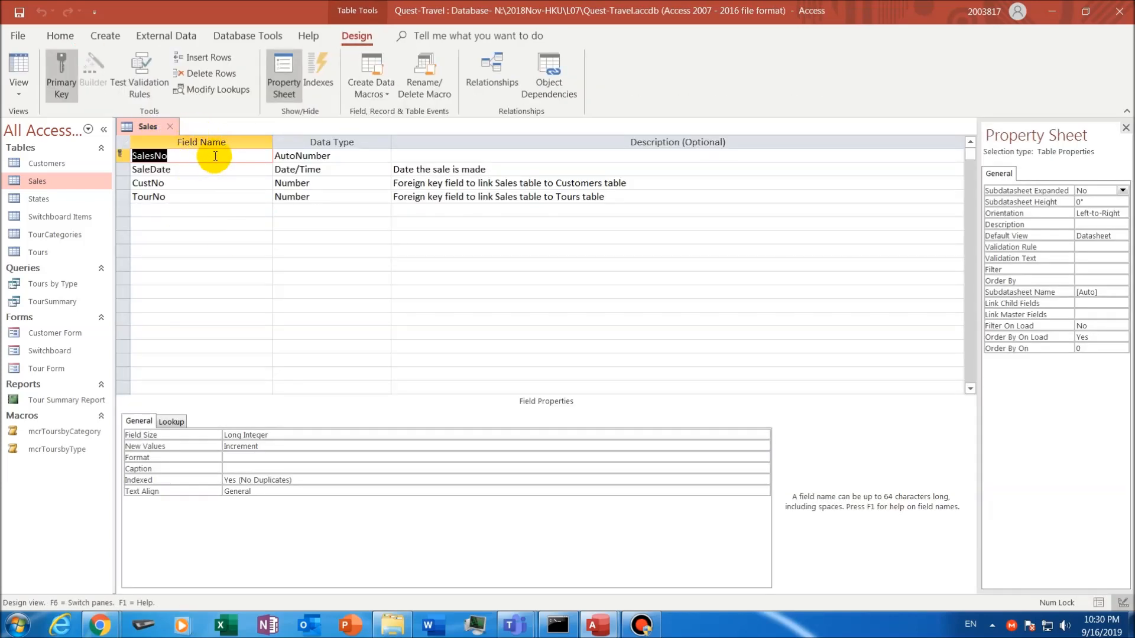
{"action": "left_click", "coordinate": [212, 170]}
{"action": "left_click", "coordinate": [201, 183]}
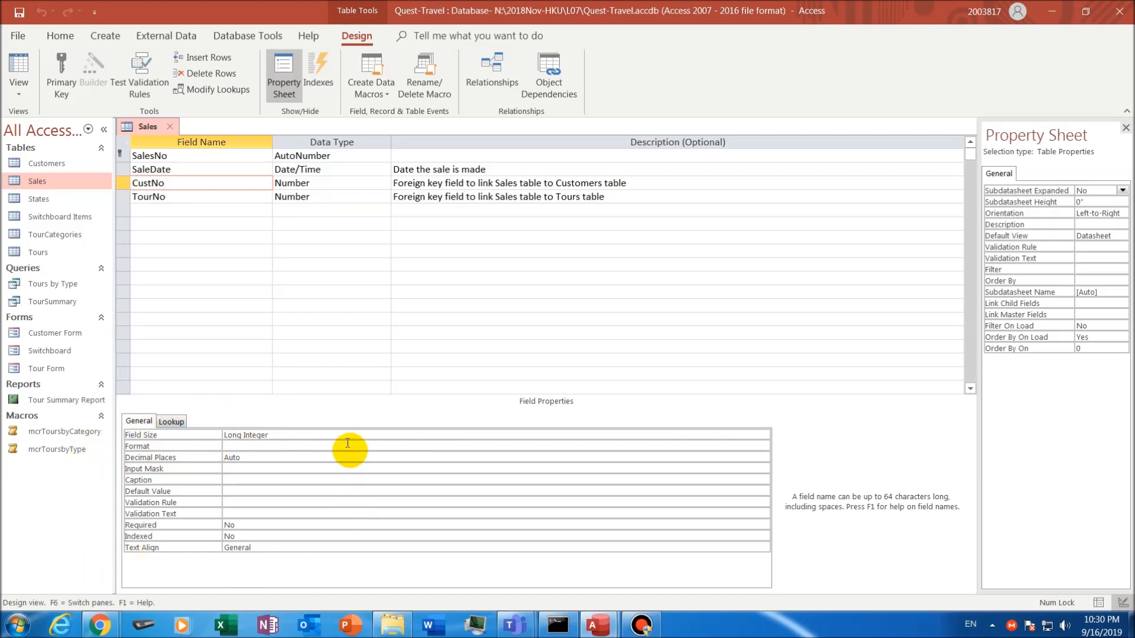
{"action": "left_click", "coordinate": [175, 420]}
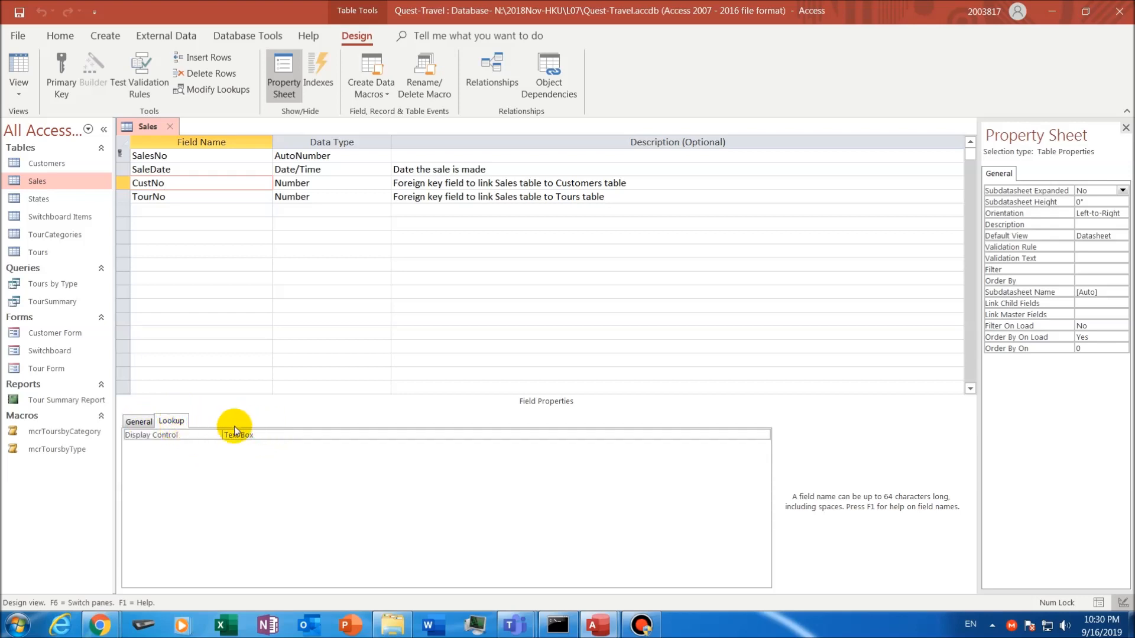
{"action": "left_click", "coordinate": [275, 435]}
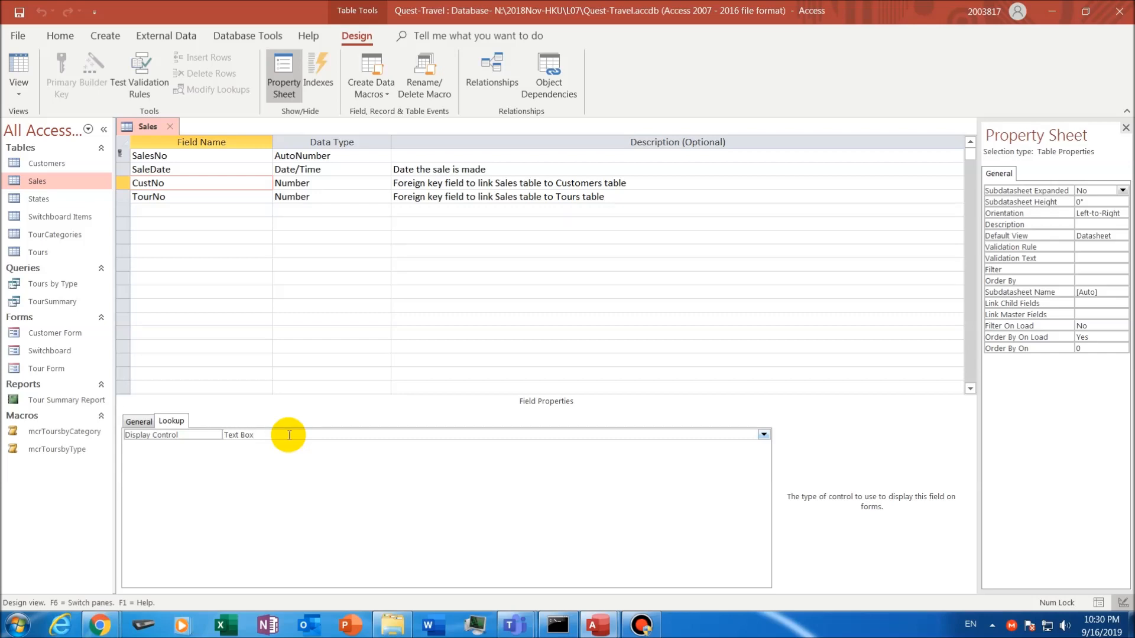
{"action": "left_click", "coordinate": [763, 435]}
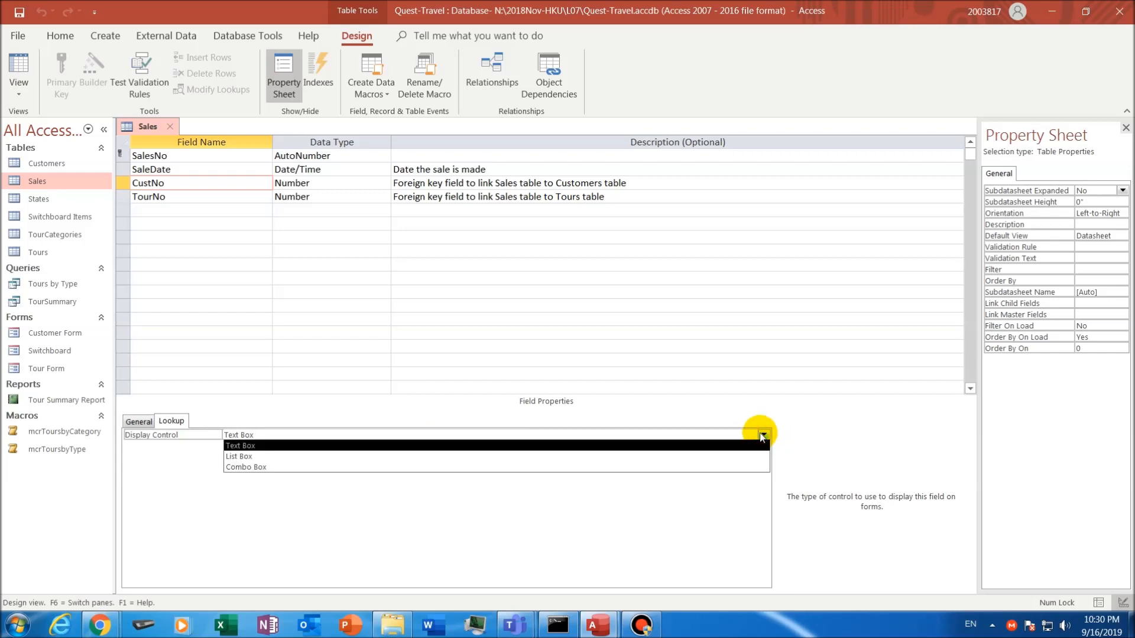
{"action": "left_click", "coordinate": [280, 468]}
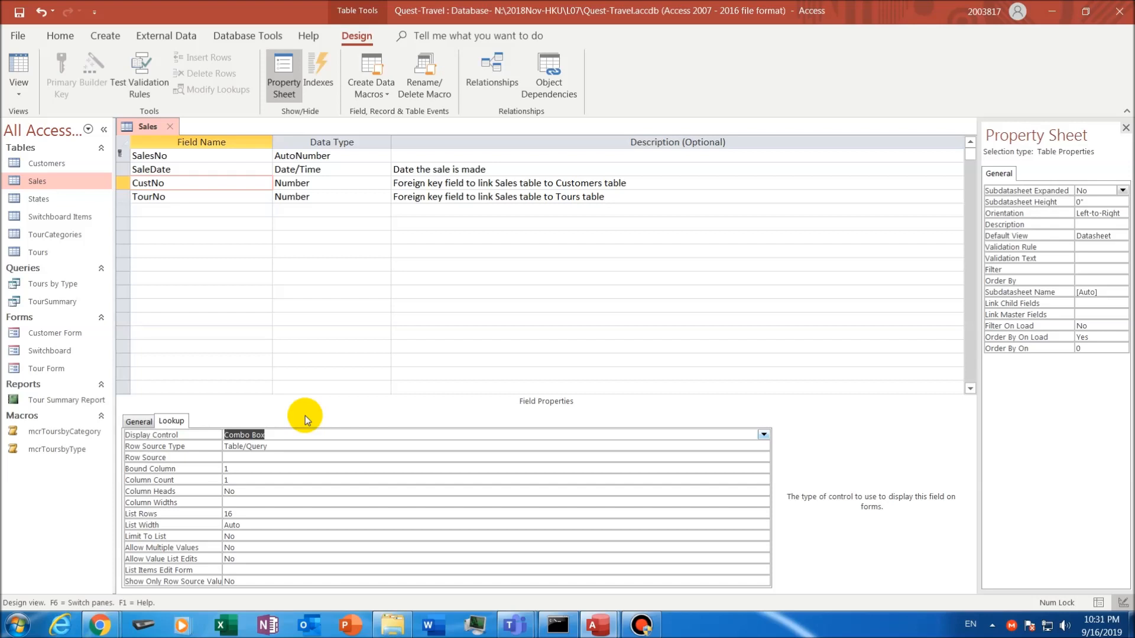
- Set the CustNo lookup's row source type to Table/Query and its row source to the Customers table
{"action": "left_click", "coordinate": [292, 447]}
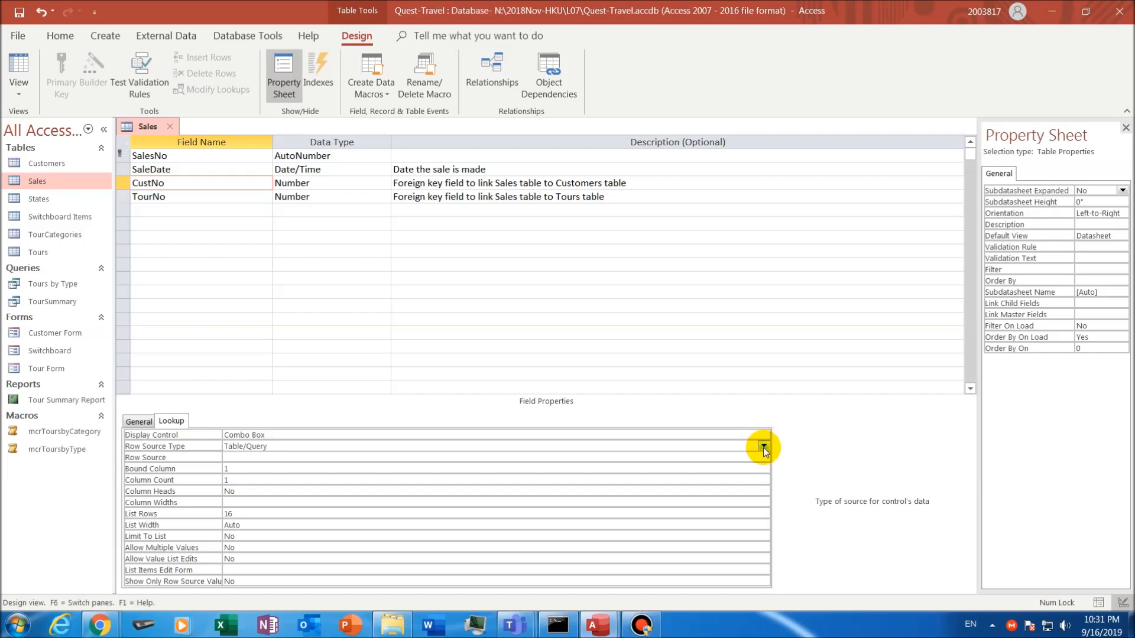
{"action": "left_click", "coordinate": [763, 448]}
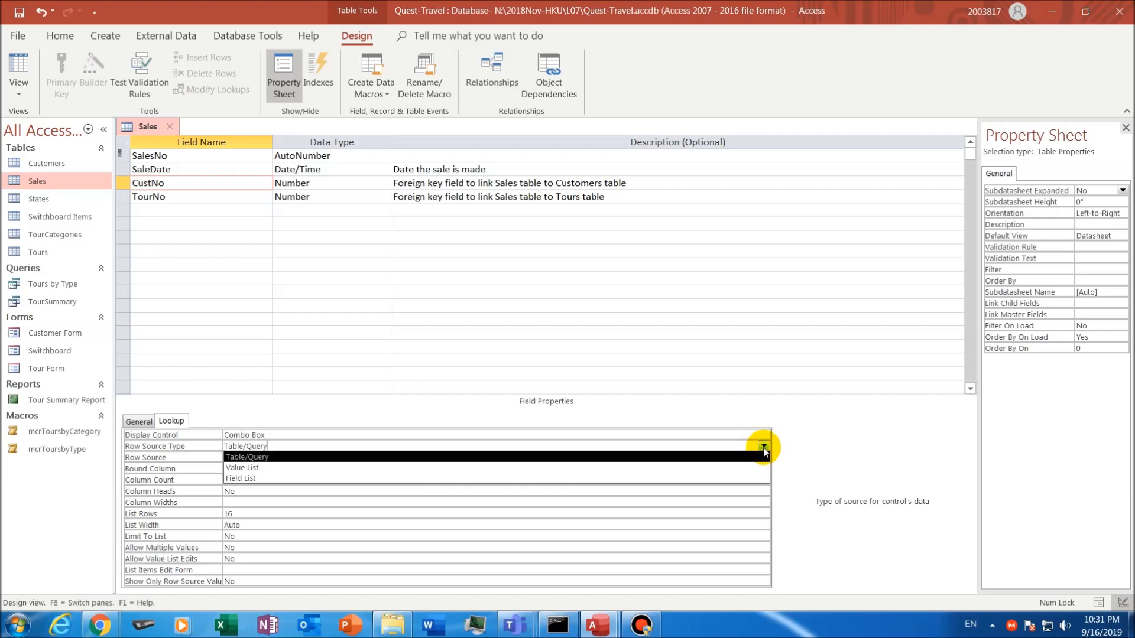
{"action": "left_click", "coordinate": [277, 458]}
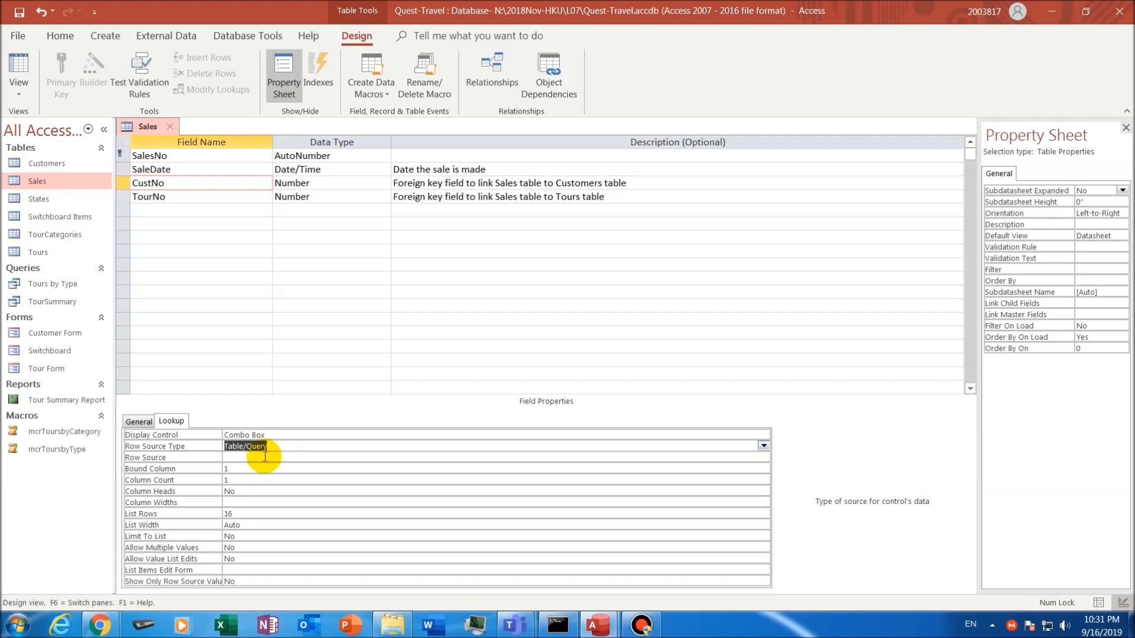
{"action": "left_click", "coordinate": [275, 458]}
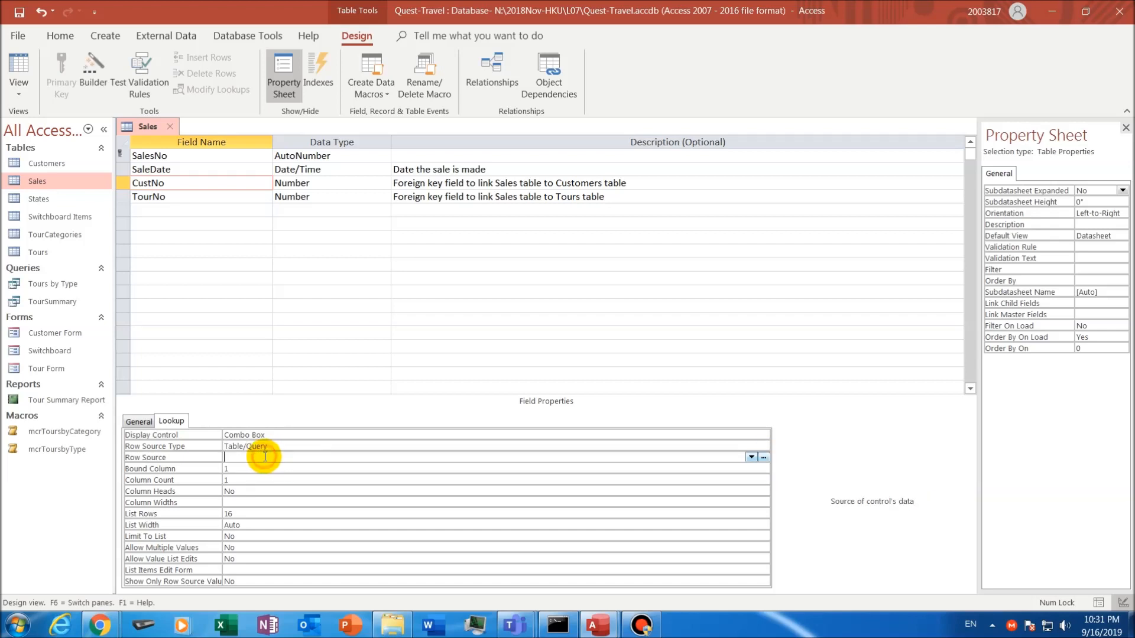
{"action": "left_click", "coordinate": [750, 458]}
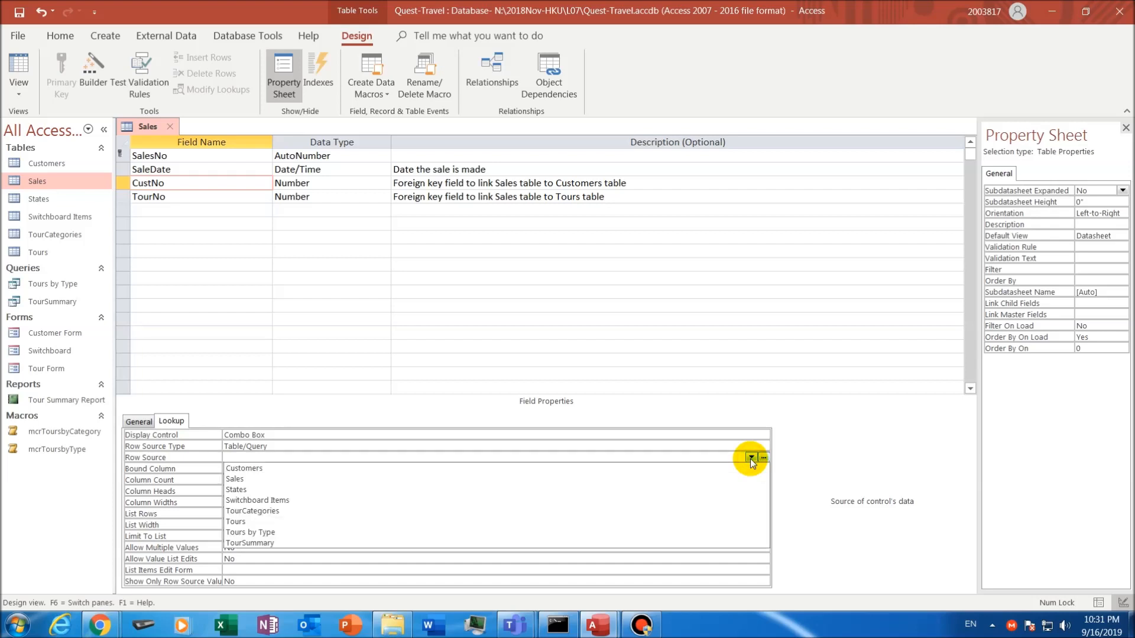
{"action": "left_click", "coordinate": [342, 468]}
{"action": "left_click", "coordinate": [268, 468]}
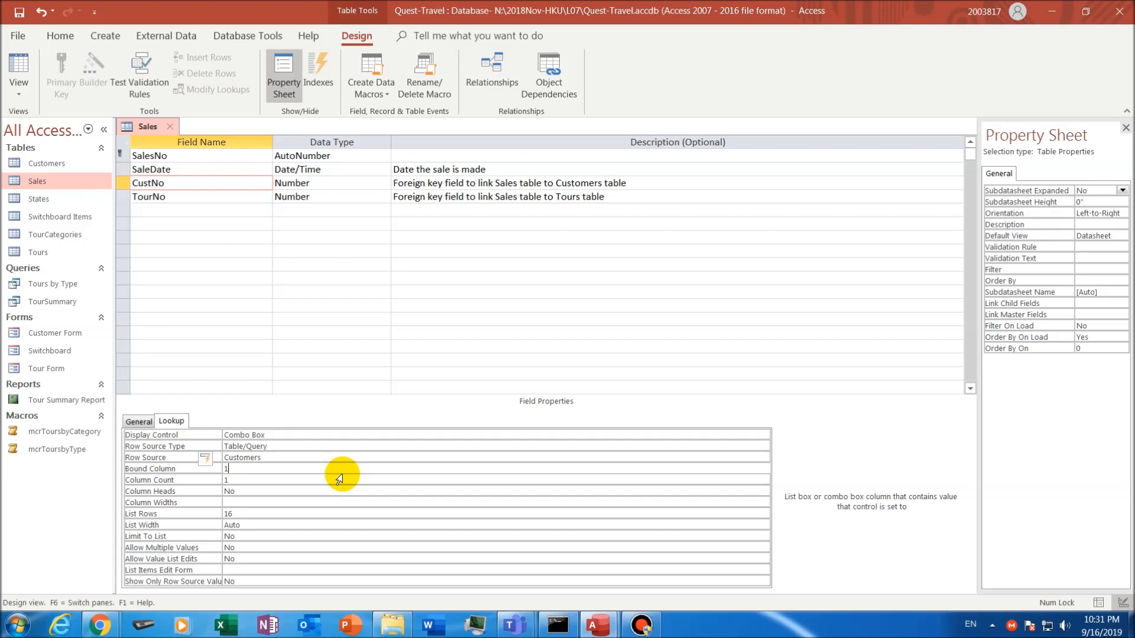
- Open the Customers table and check the CustNo column's position against the Bound Column setting of the Sales lookup
{"action": "double_click", "coordinate": [36, 163]}
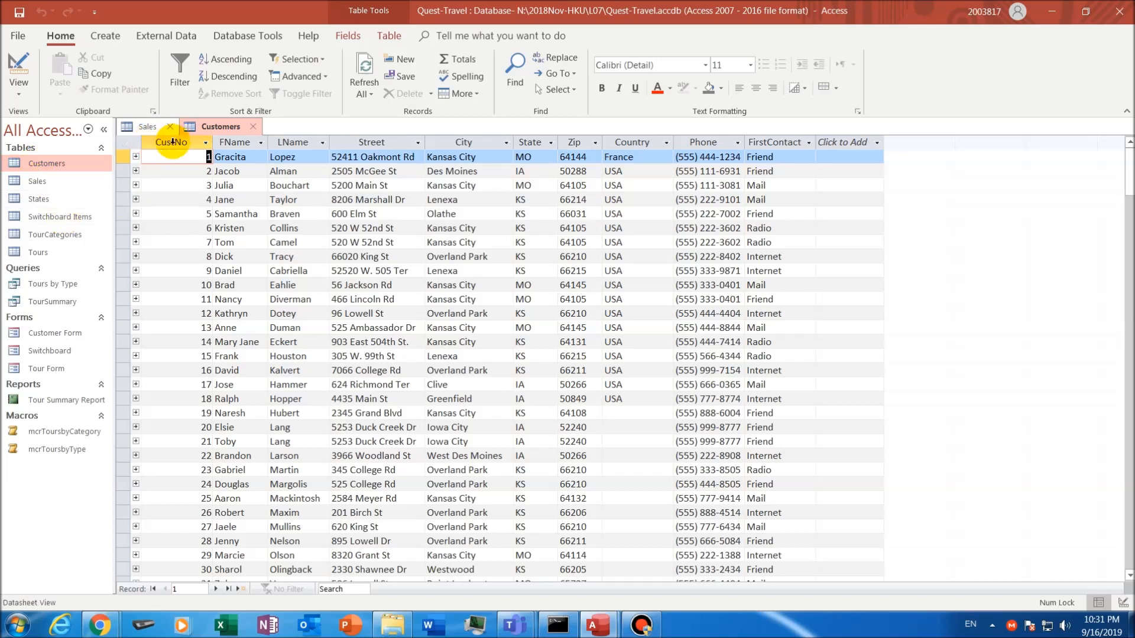
{"action": "left_click", "coordinate": [173, 143]}
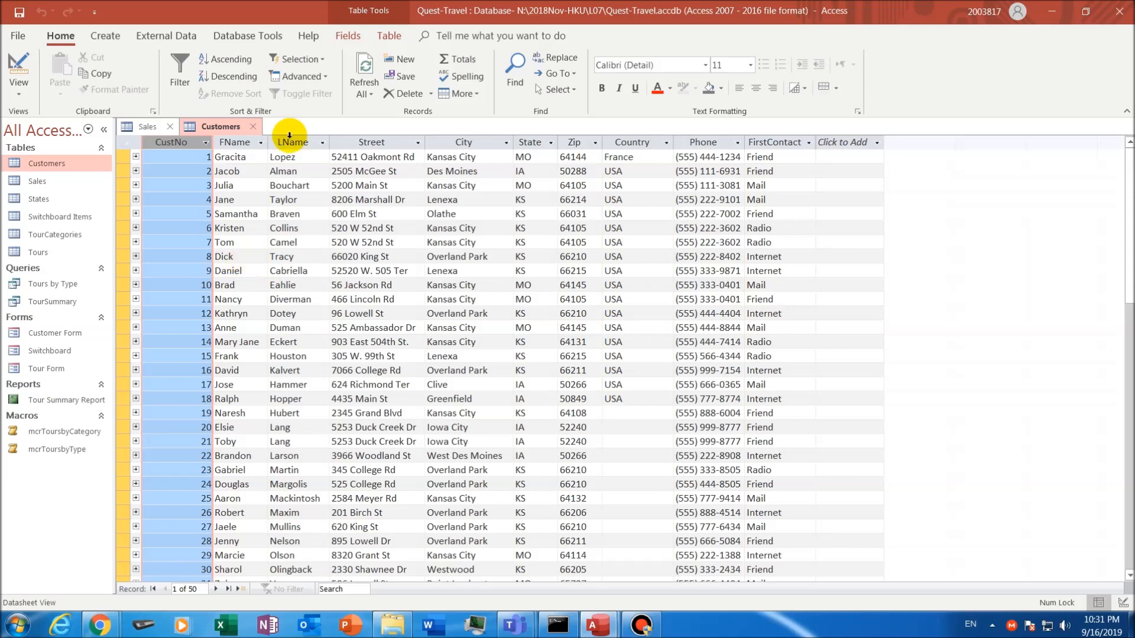
{"action": "left_click", "coordinate": [146, 126]}
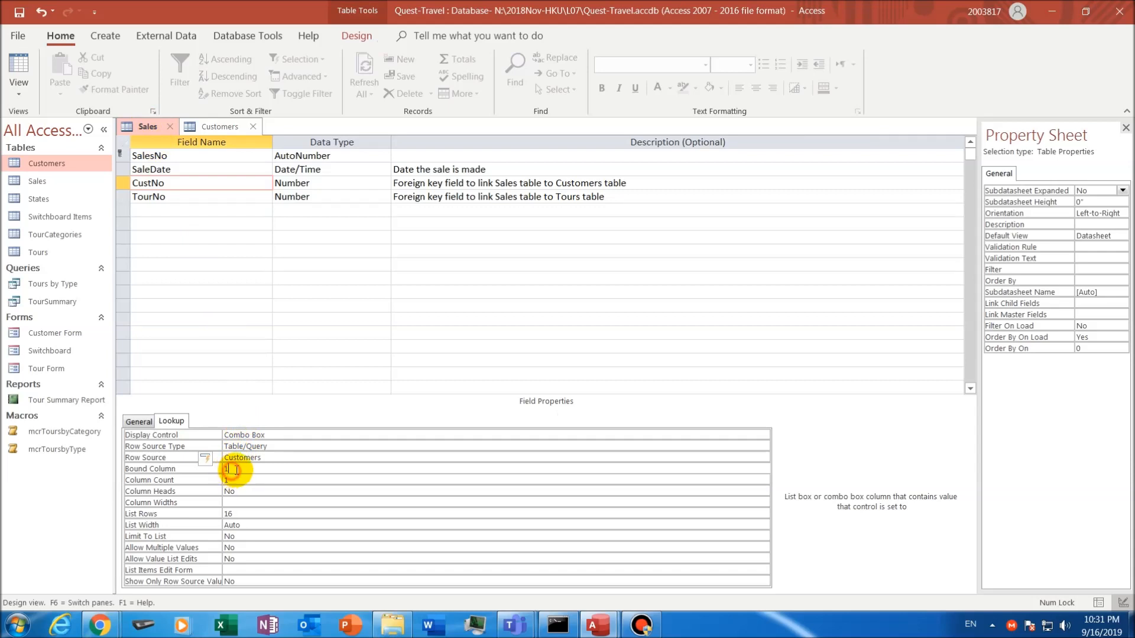
{"action": "left_click_drag", "start_coordinate": [235, 470], "coordinate": [222, 468]}
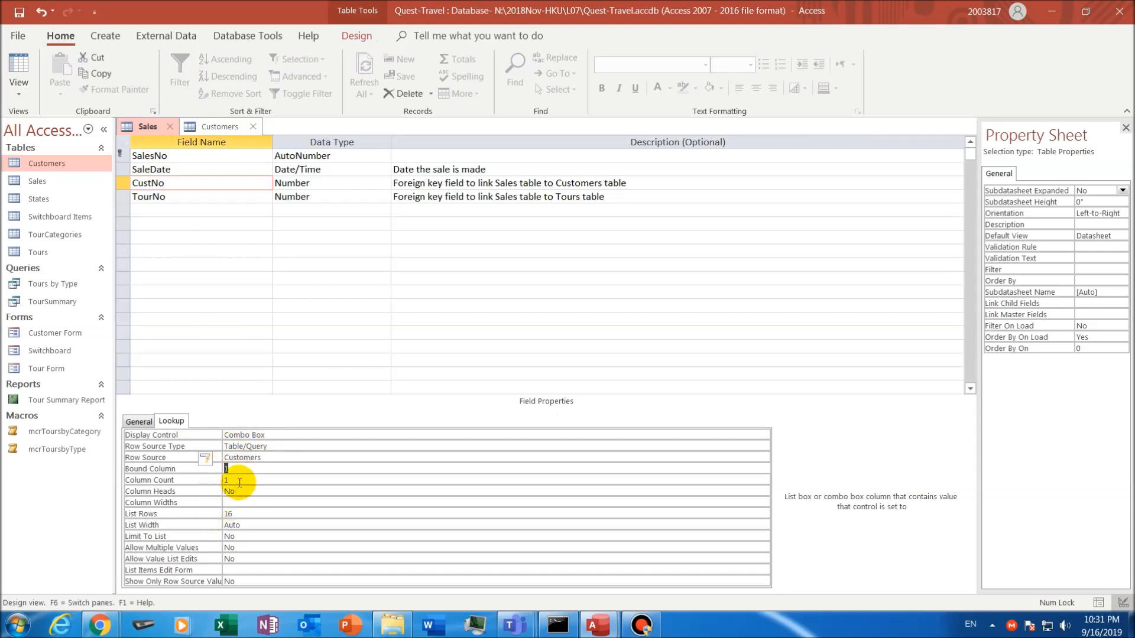
- Examine the CustNo, FName and LName columns in the Customers table to determine the lookup's column count
{"action": "left_click", "coordinate": [235, 480]}
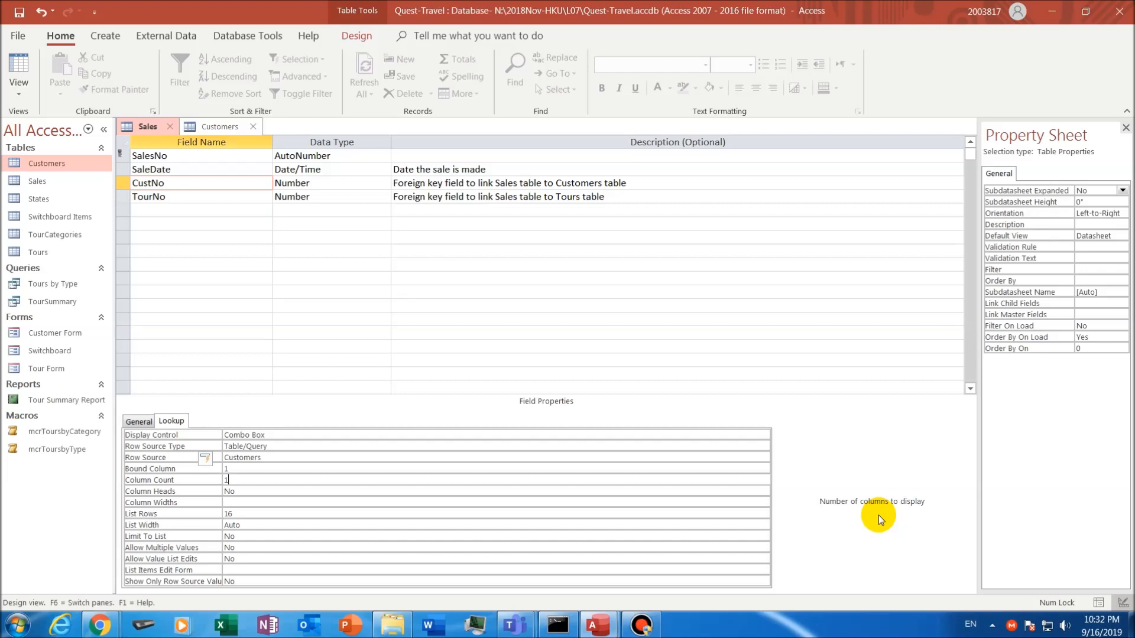
{"action": "left_click", "coordinate": [211, 128]}
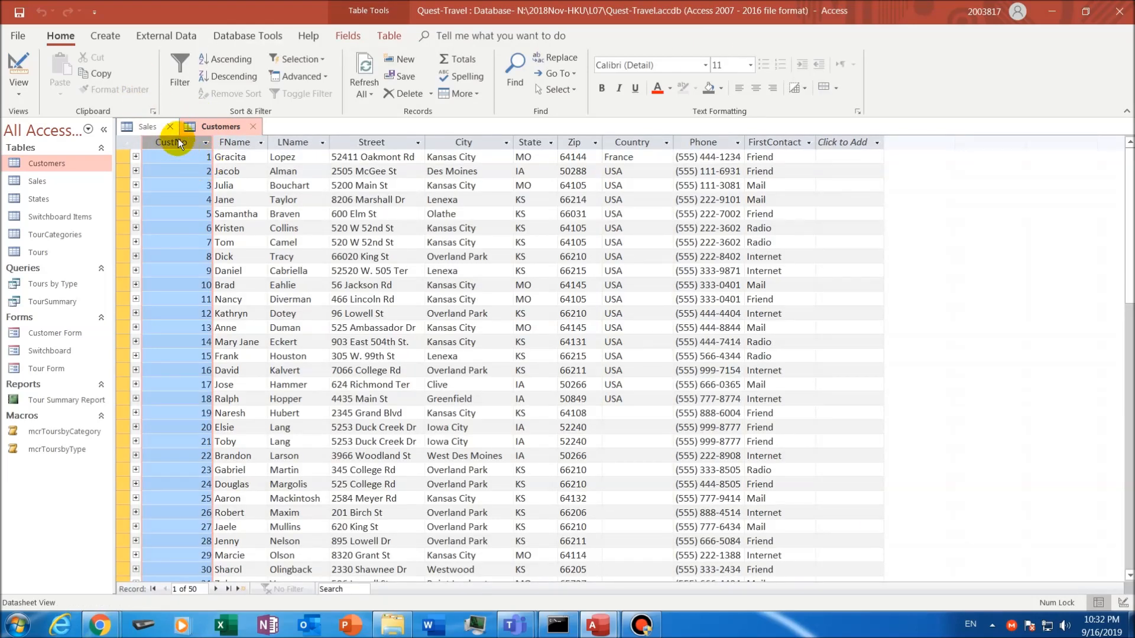
{"action": "left_click", "coordinate": [237, 142]}
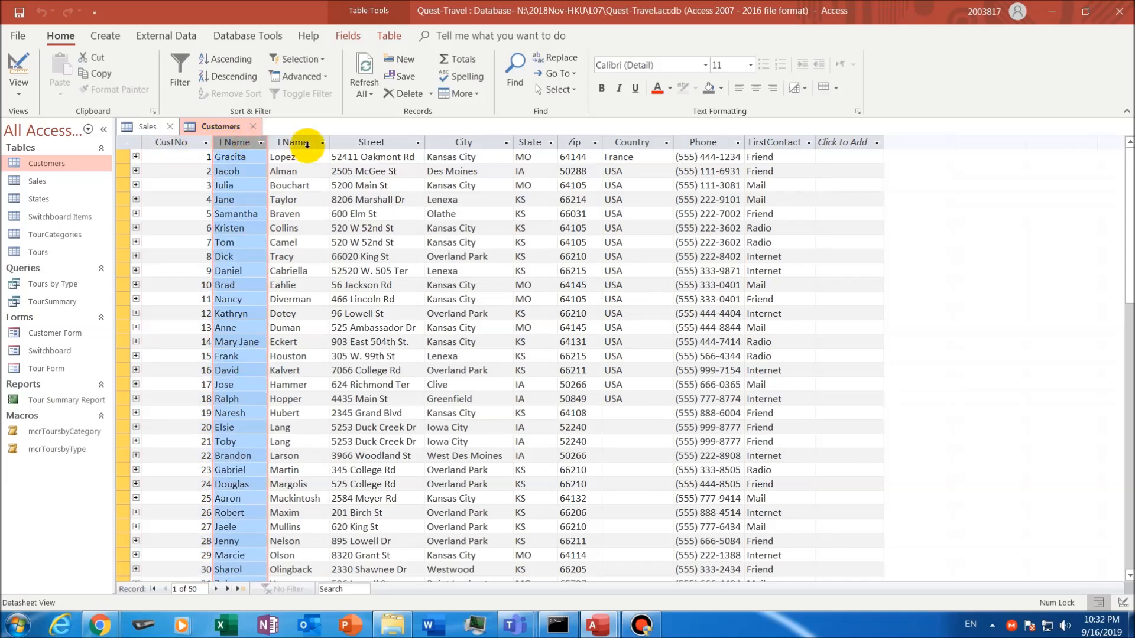
{"action": "left_click", "coordinate": [307, 142]}
{"action": "left_click", "coordinate": [178, 142]}
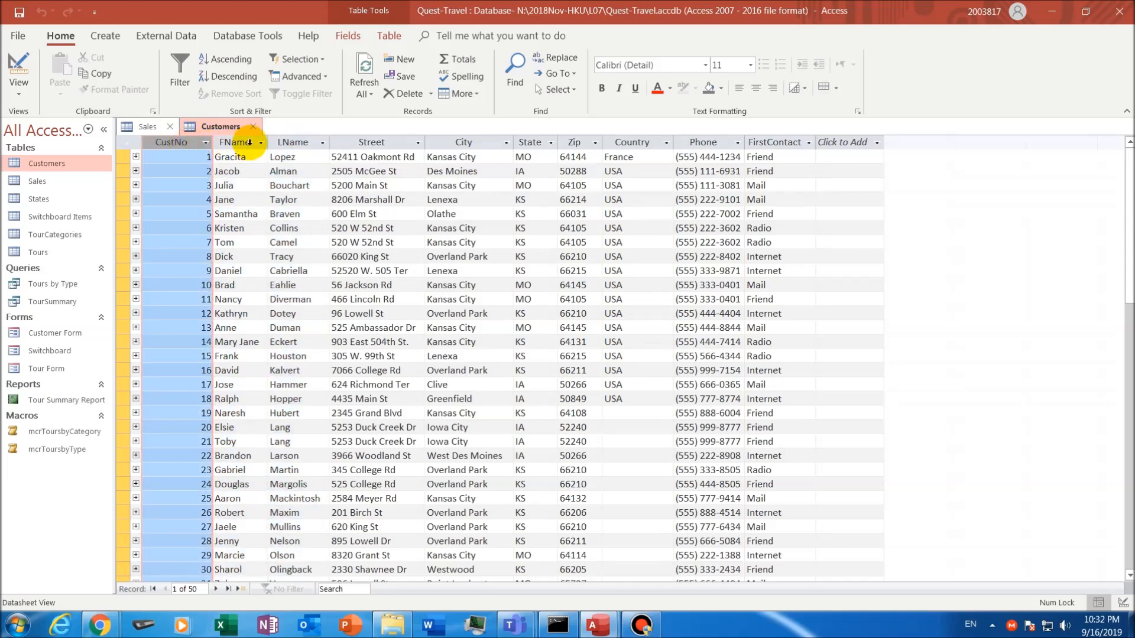
{"action": "left_click", "coordinate": [248, 142]}
{"action": "left_click", "coordinate": [176, 143]}
{"action": "left_click", "coordinate": [234, 142]}
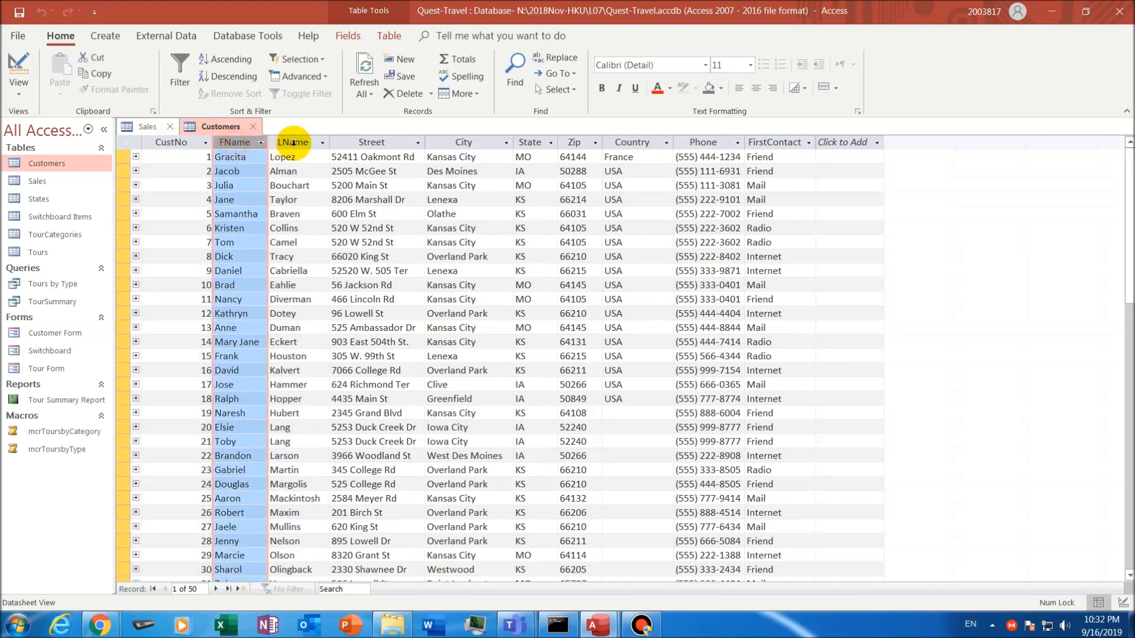
{"action": "left_click", "coordinate": [292, 142]}
- Return to the Sales design and set the CustNo lookup's Column Count to 3 and Column Heads to Yes
{"action": "left_click", "coordinate": [148, 126]}
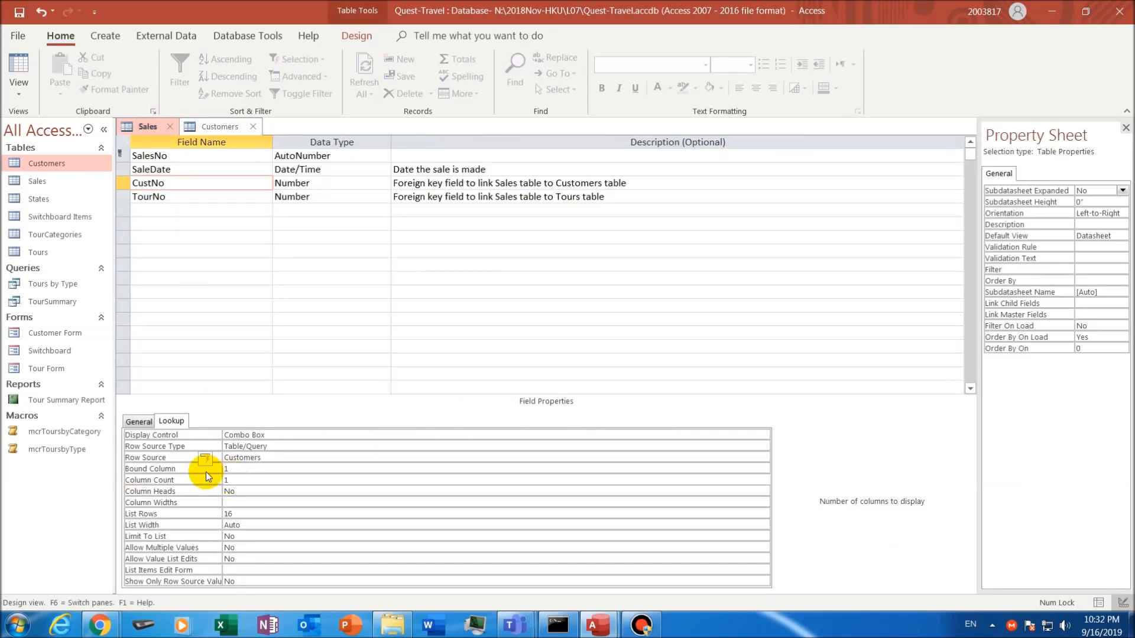
{"action": "left_click_drag", "start_coordinate": [232, 481], "coordinate": [224, 480]}
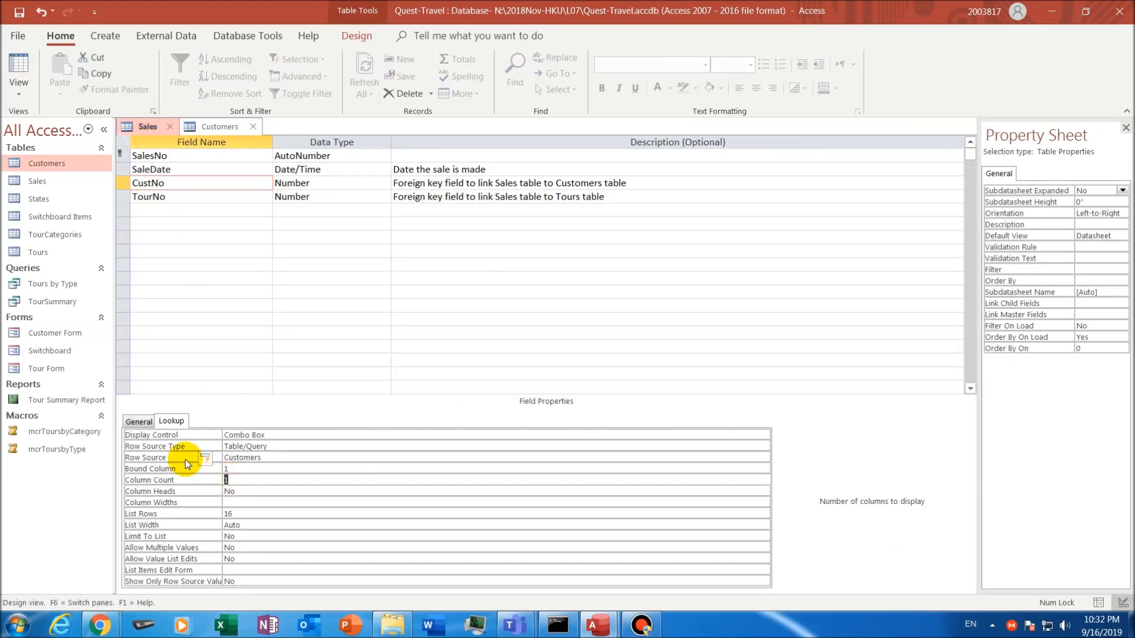
{"action": "type", "text": "3"}
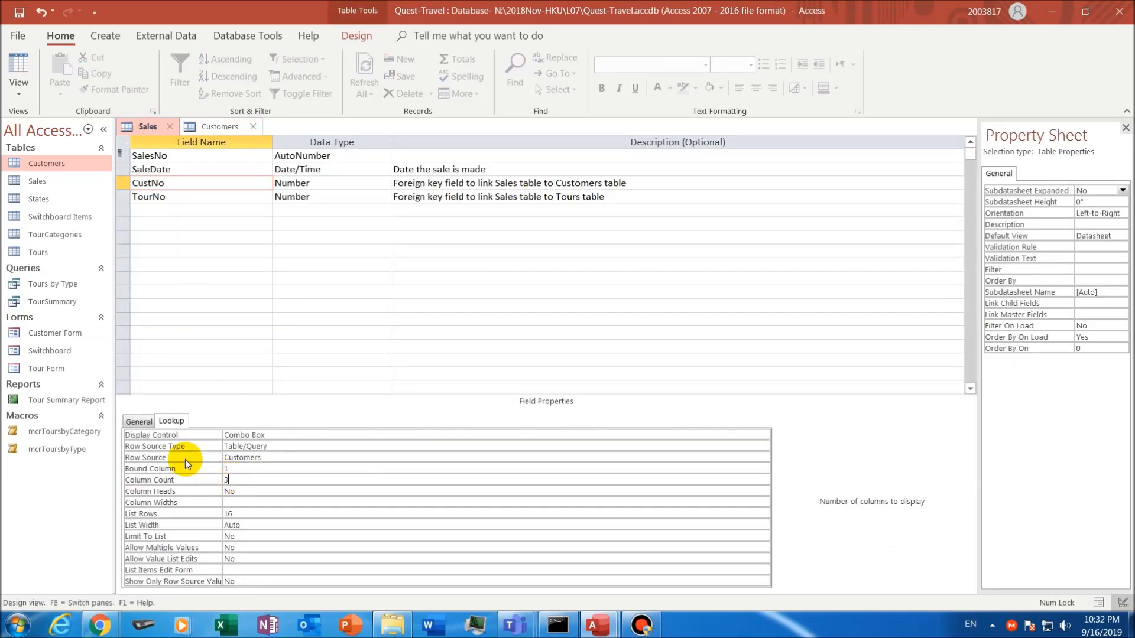
{"action": "left_click", "coordinate": [253, 491]}
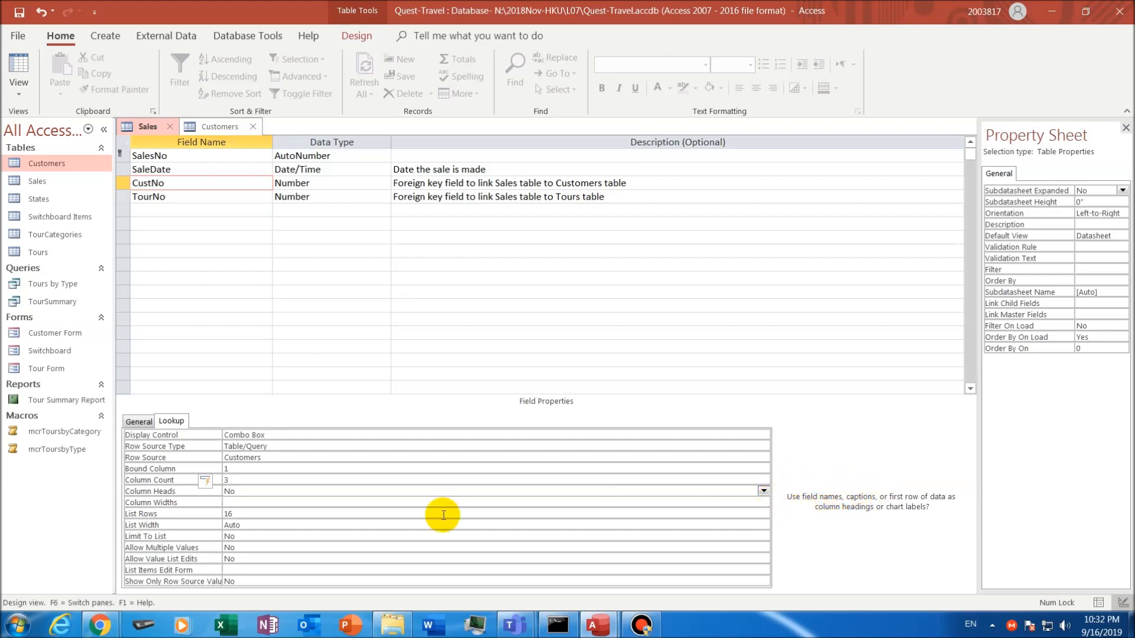
{"action": "left_click", "coordinate": [763, 491]}
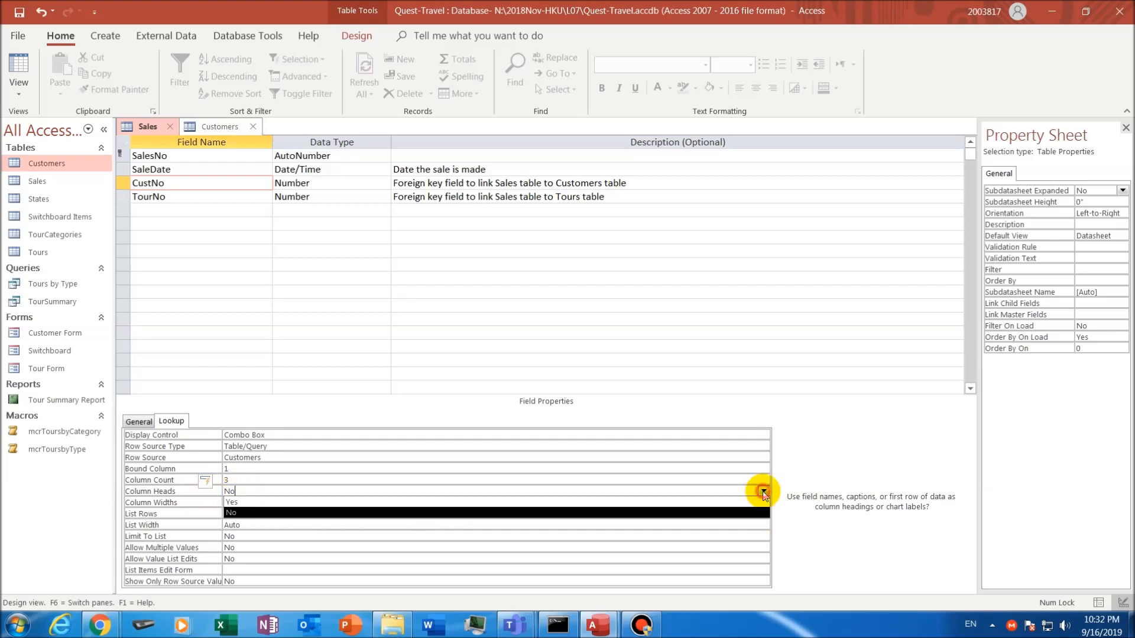
{"action": "left_click", "coordinate": [272, 502]}
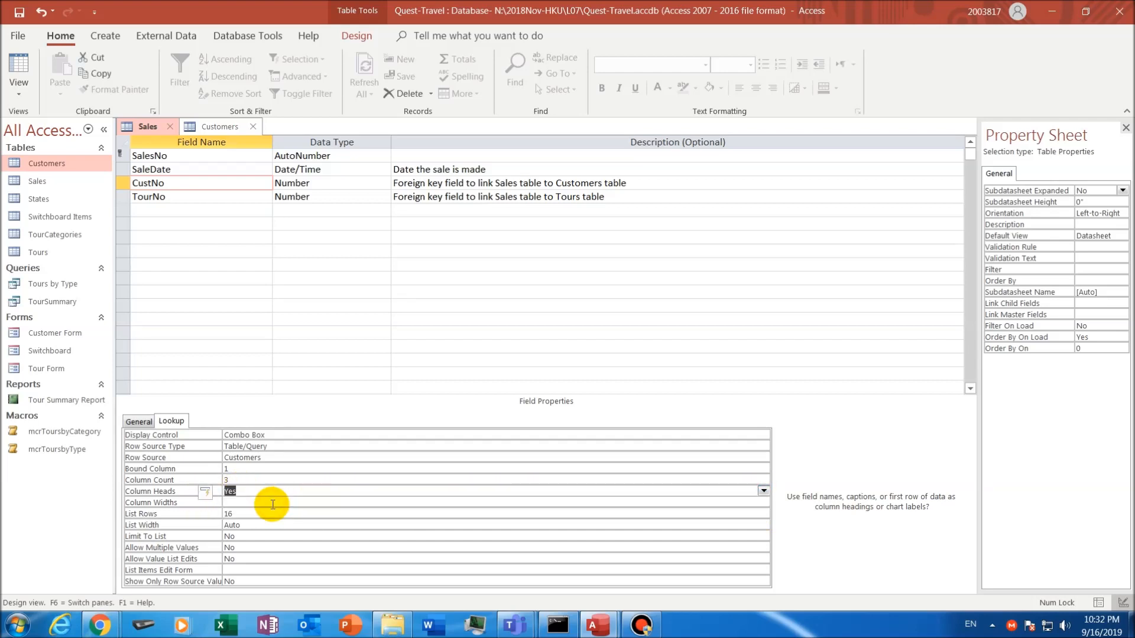
- Set the CustNo lookup's Limit To List property to Yes
{"action": "left_click", "coordinate": [273, 502]}
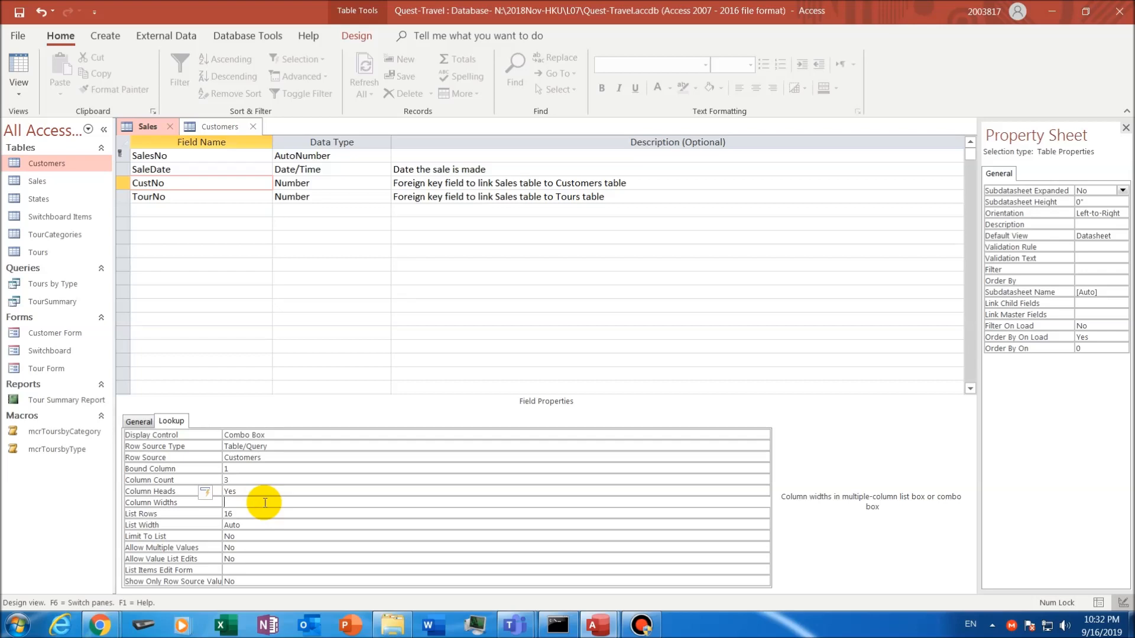
{"action": "left_click", "coordinate": [263, 536]}
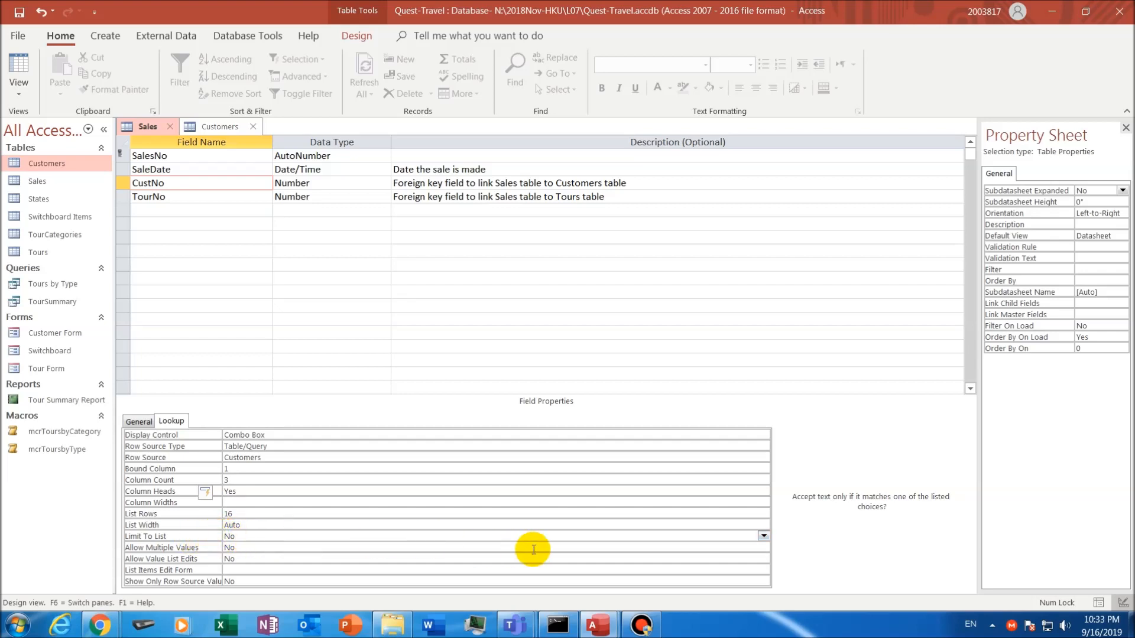
{"action": "left_click", "coordinate": [766, 535]}
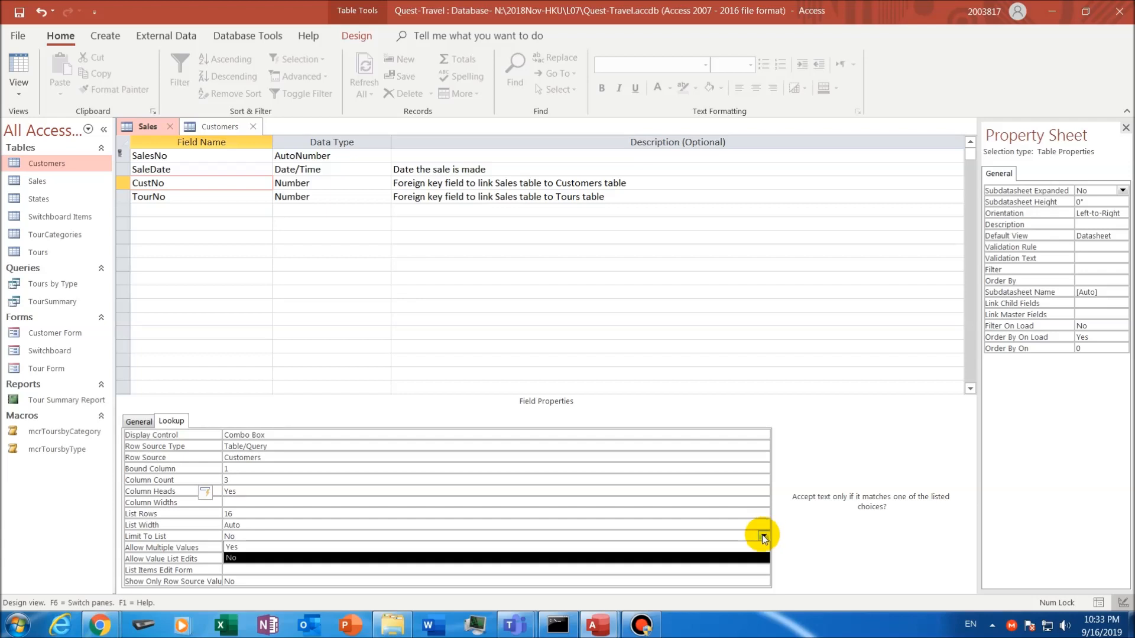
{"action": "left_click", "coordinate": [234, 548]}
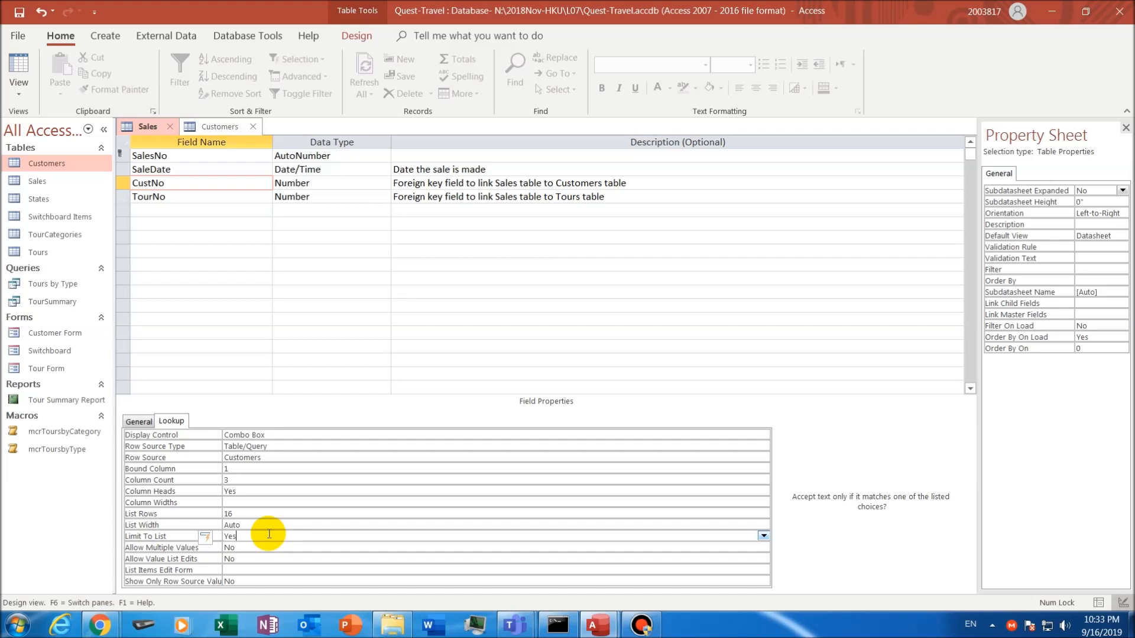
{"action": "left_click", "coordinate": [266, 547]}
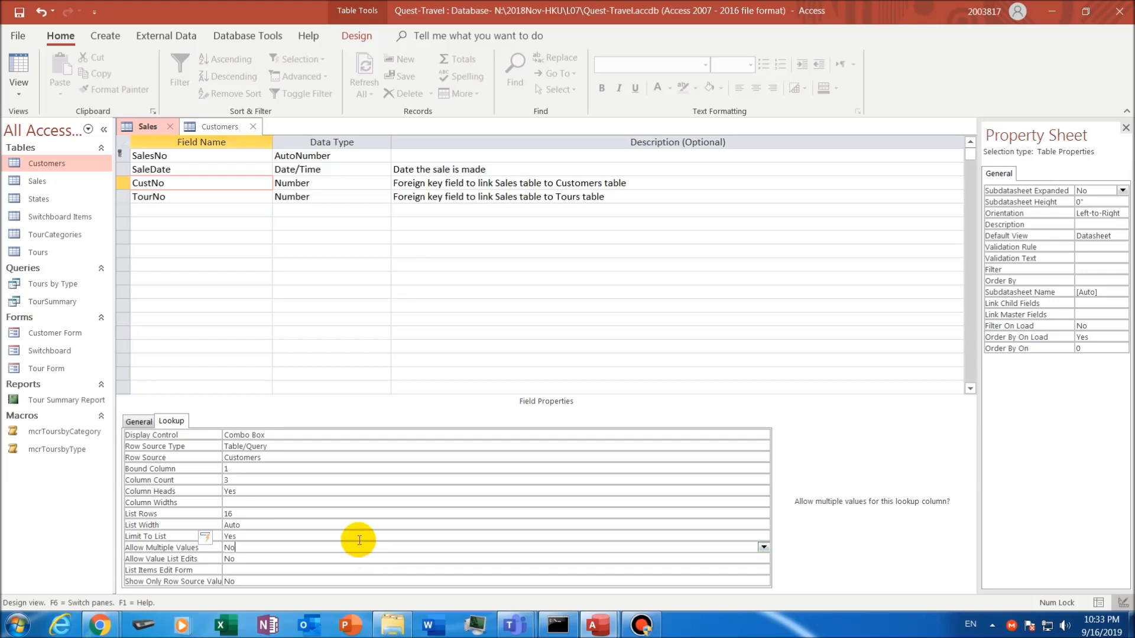
- Save the Sales table design and close both the Sales and Customers tables
{"action": "left_click", "coordinate": [221, 128]}
{"action": "left_click", "coordinate": [148, 127]}
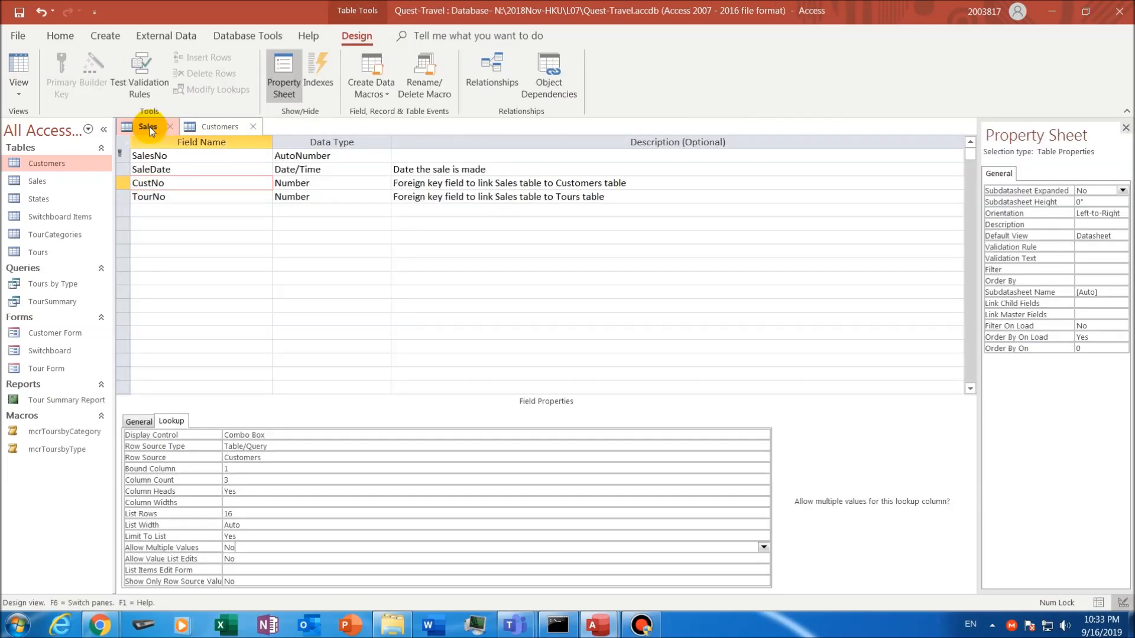
{"action": "right_click", "coordinate": [151, 126]}
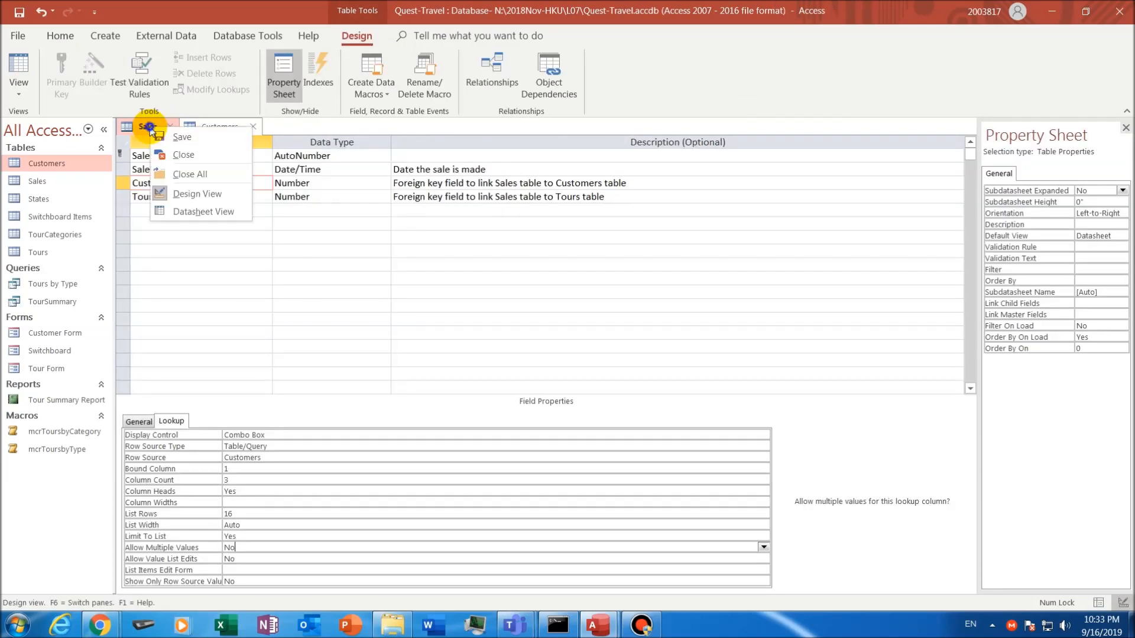
{"action": "left_click", "coordinate": [184, 136]}
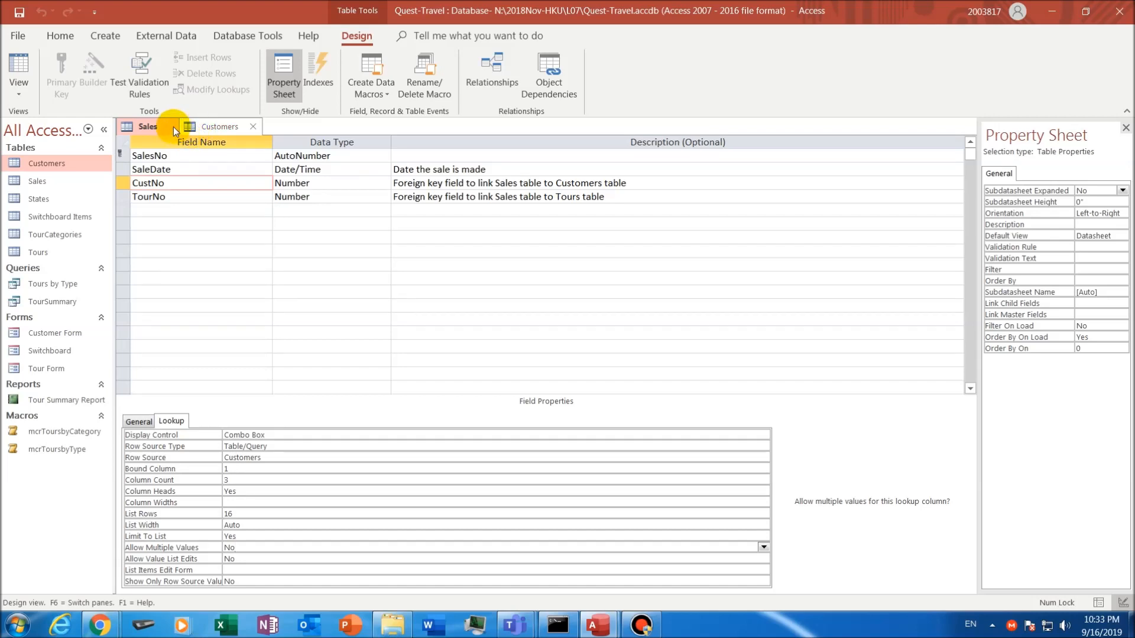
{"action": "left_click", "coordinate": [173, 127]}
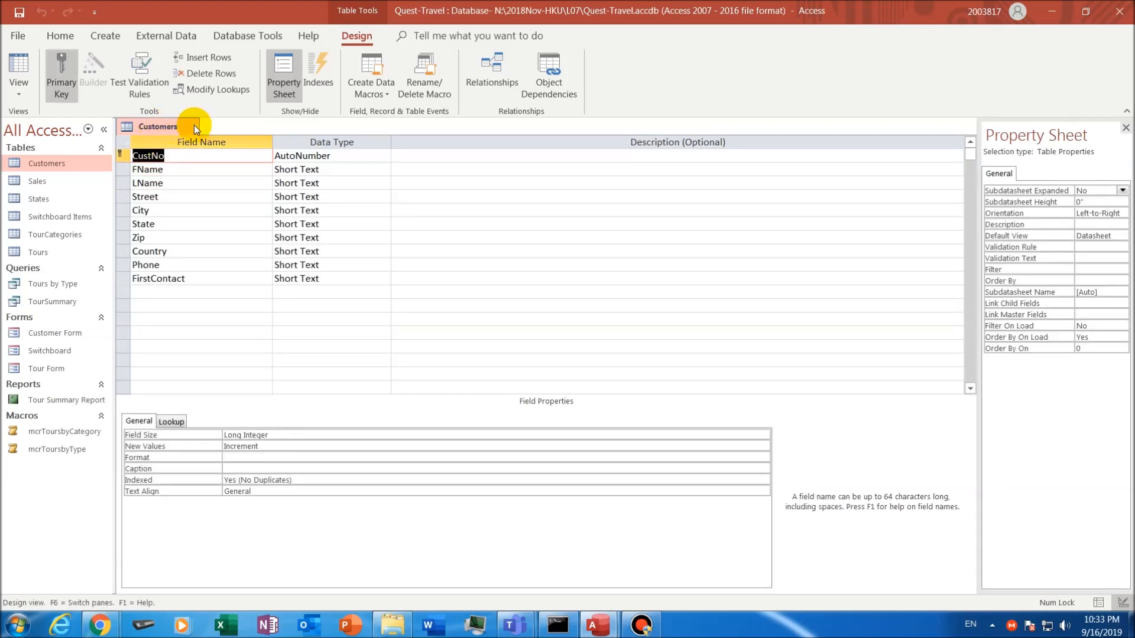
{"action": "left_click", "coordinate": [190, 127]}
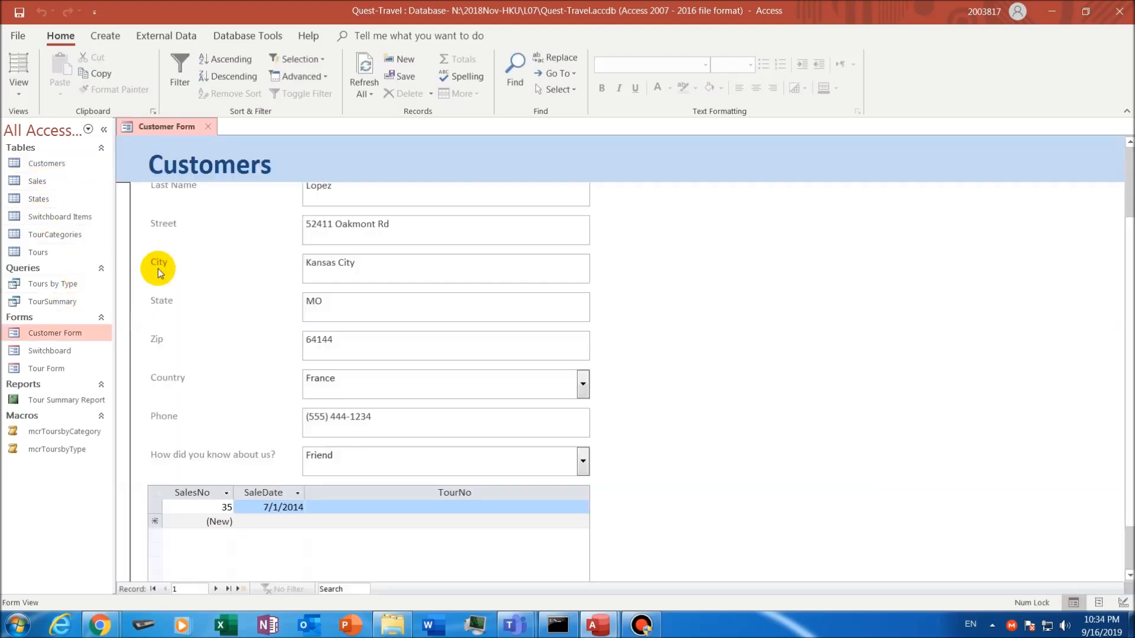
- Open the Tour Form and check how the CustNo lookup list displays for tour 1's first sale
{"action": "double_click", "coordinate": [47, 369]}
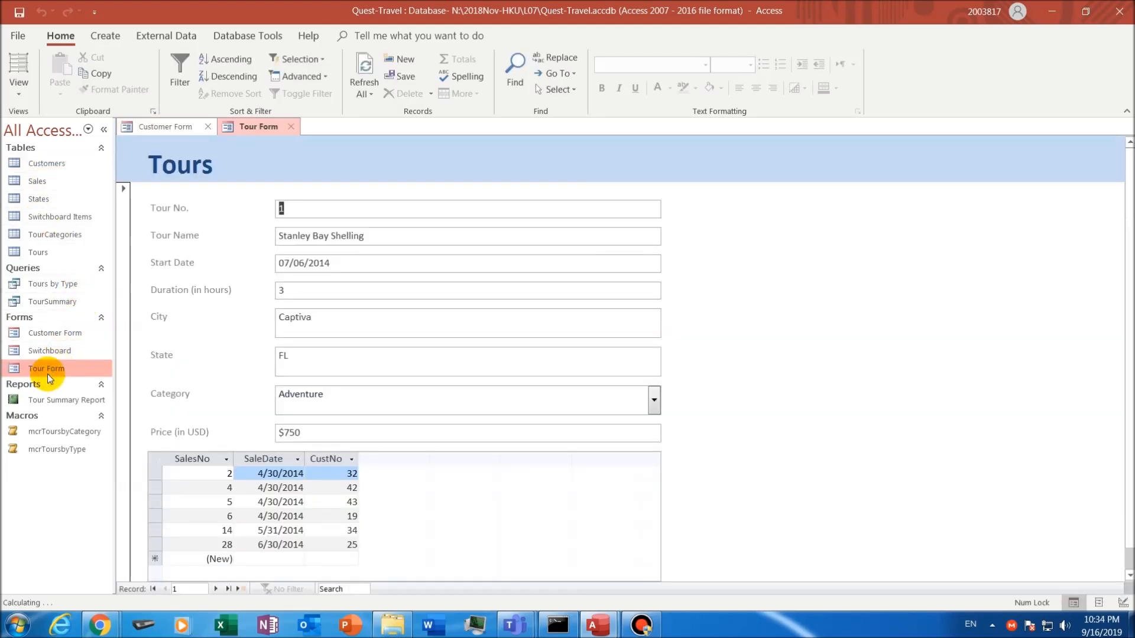
{"action": "left_click", "coordinate": [352, 474]}
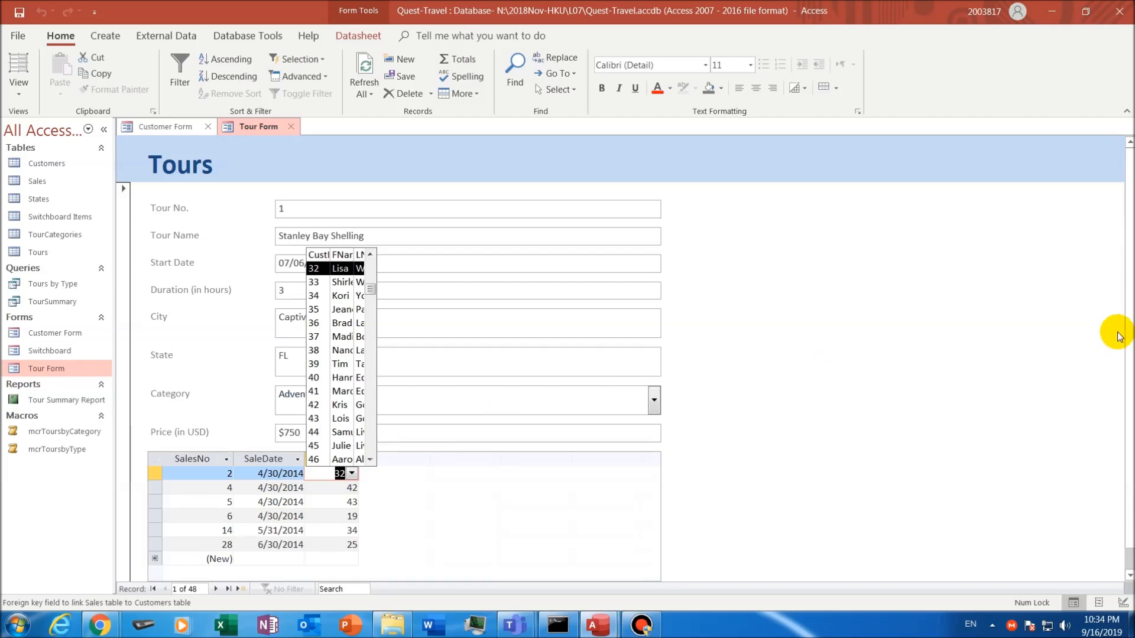
{"action": "left_click", "coordinate": [1129, 331]}
{"action": "left_click", "coordinate": [352, 454]}
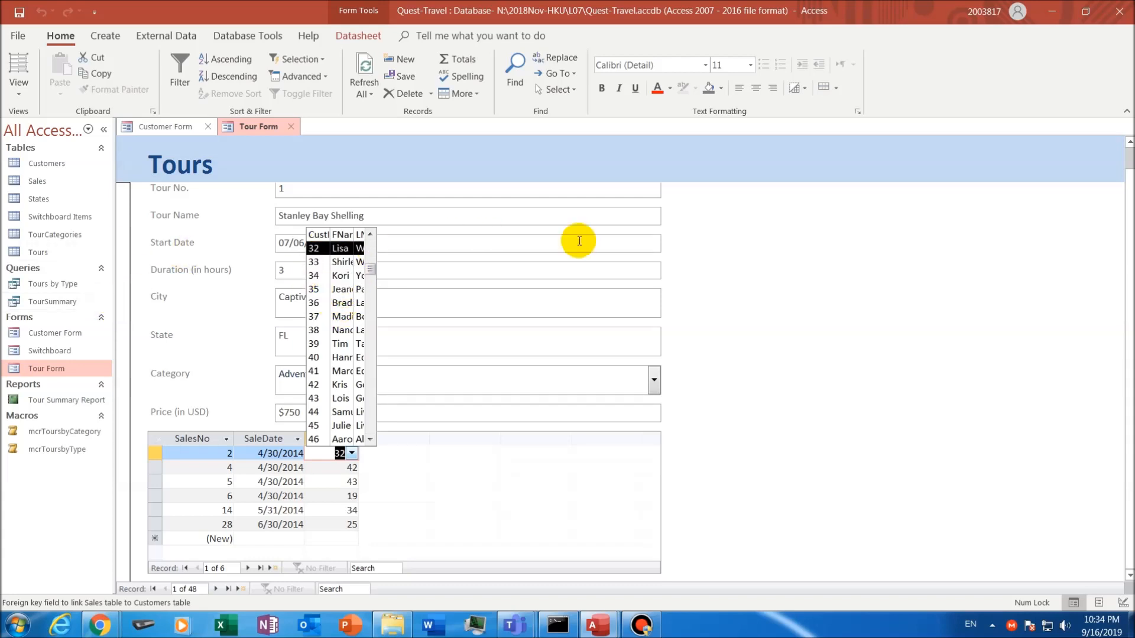
{"action": "left_click", "coordinate": [730, 272]}
- Close the Tour Form and the Customer Form
{"action": "right_click", "coordinate": [240, 127]}
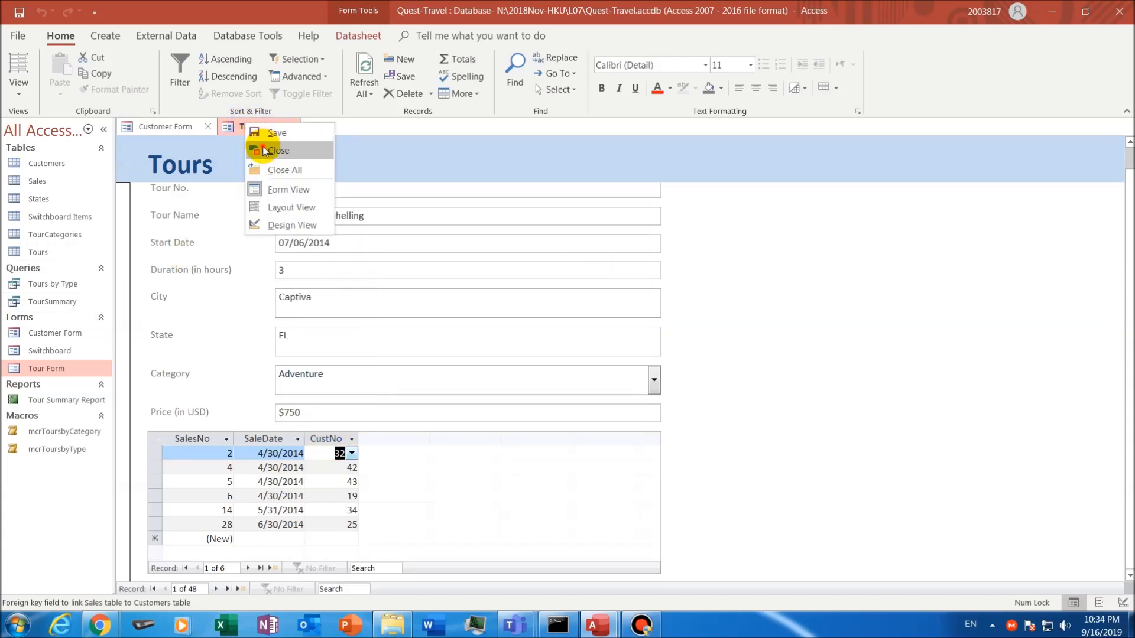
{"action": "left_click", "coordinate": [256, 143]}
{"action": "right_click", "coordinate": [187, 125]}
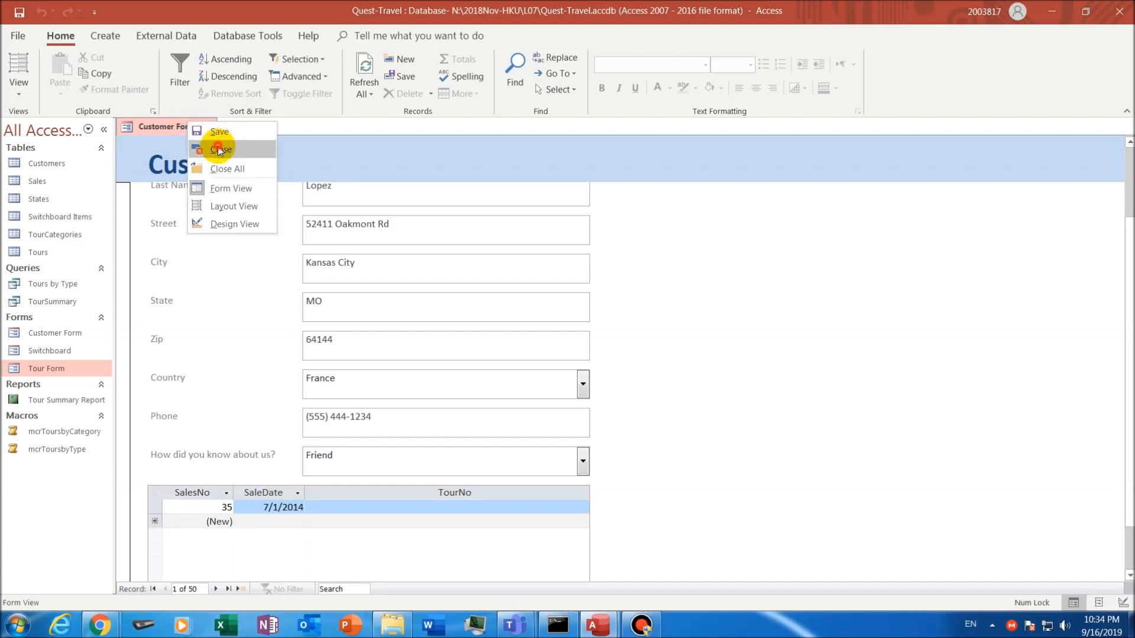
{"action": "left_click", "coordinate": [208, 143]}
- Open the Sales table in Datasheet view and widen the CustNo column enough for the customer number, first name and last name
{"action": "left_click", "coordinate": [65, 182]}
{"action": "double_click", "coordinate": [61, 184]}
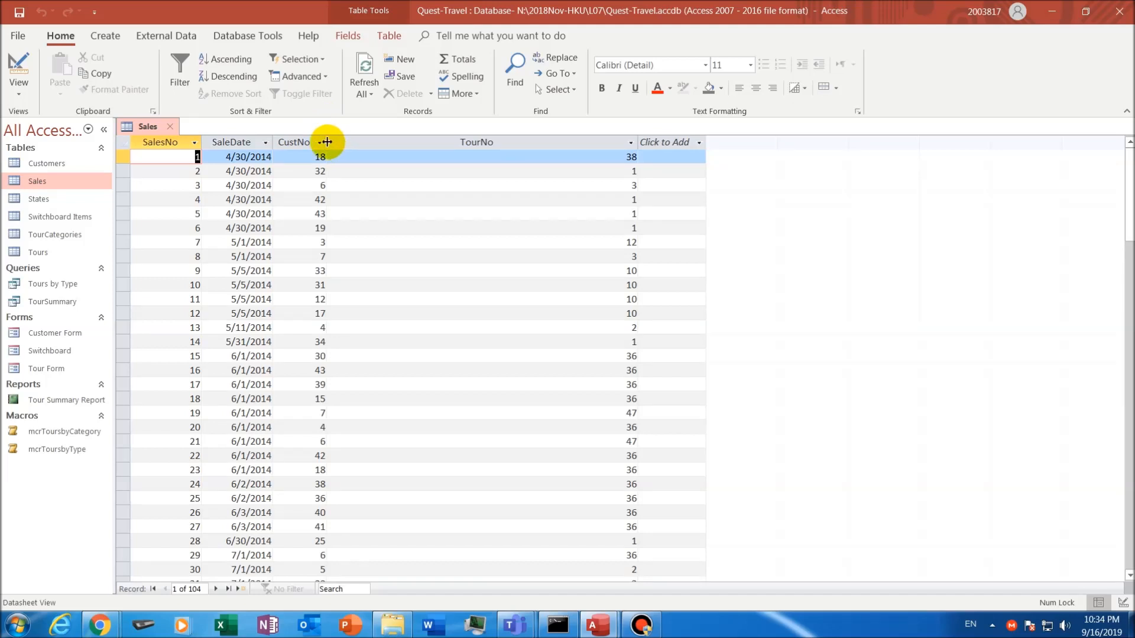
{"action": "left_click_drag", "start_coordinate": [327, 142], "coordinate": [449, 148]}
{"action": "left_click", "coordinate": [442, 143]}
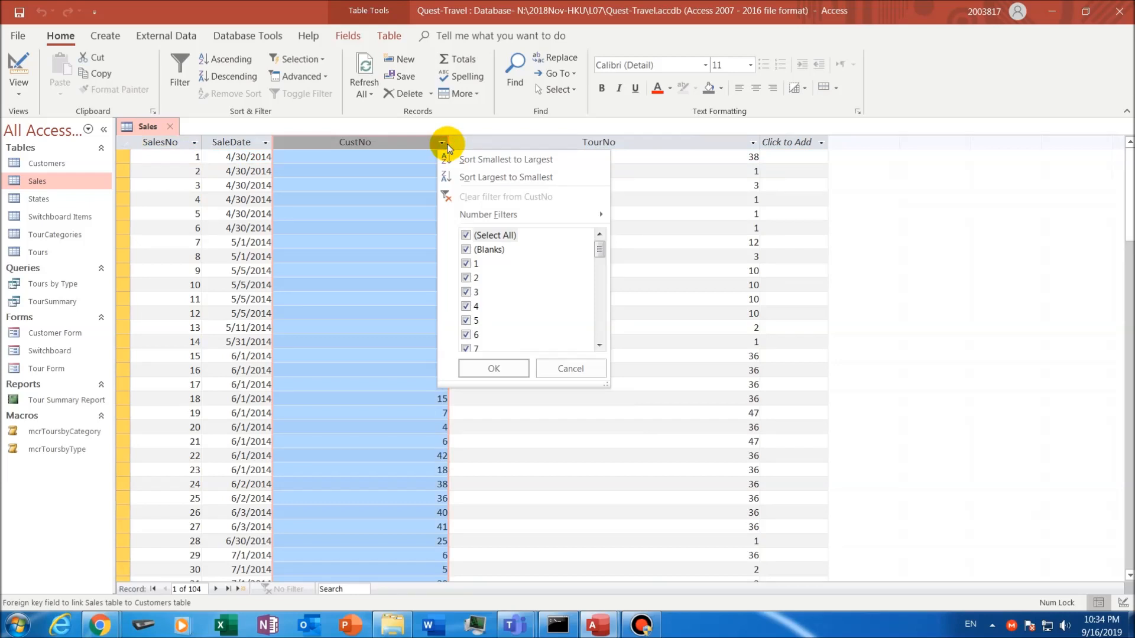
{"action": "left_click", "coordinate": [570, 369]}
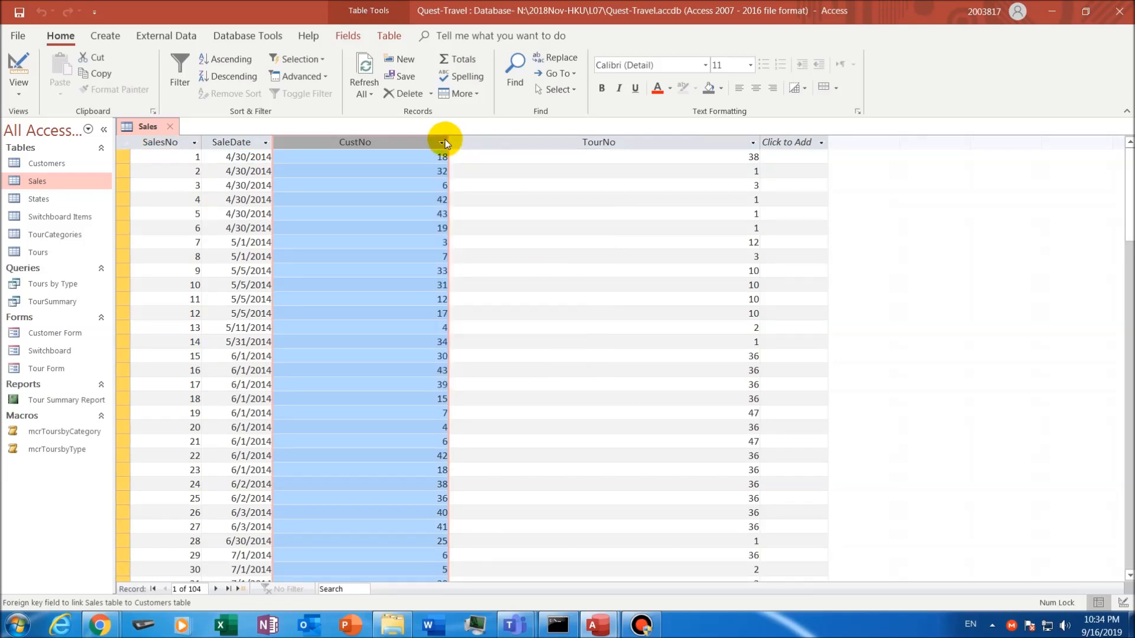
{"action": "left_click_drag", "start_coordinate": [449, 138], "coordinate": [533, 144]}
- Check the CustNo lookup list on the first sale and save the Sales table layout
{"action": "left_click", "coordinate": [469, 156]}
{"action": "left_click", "coordinate": [498, 157]}
{"action": "left_click", "coordinate": [526, 157]}
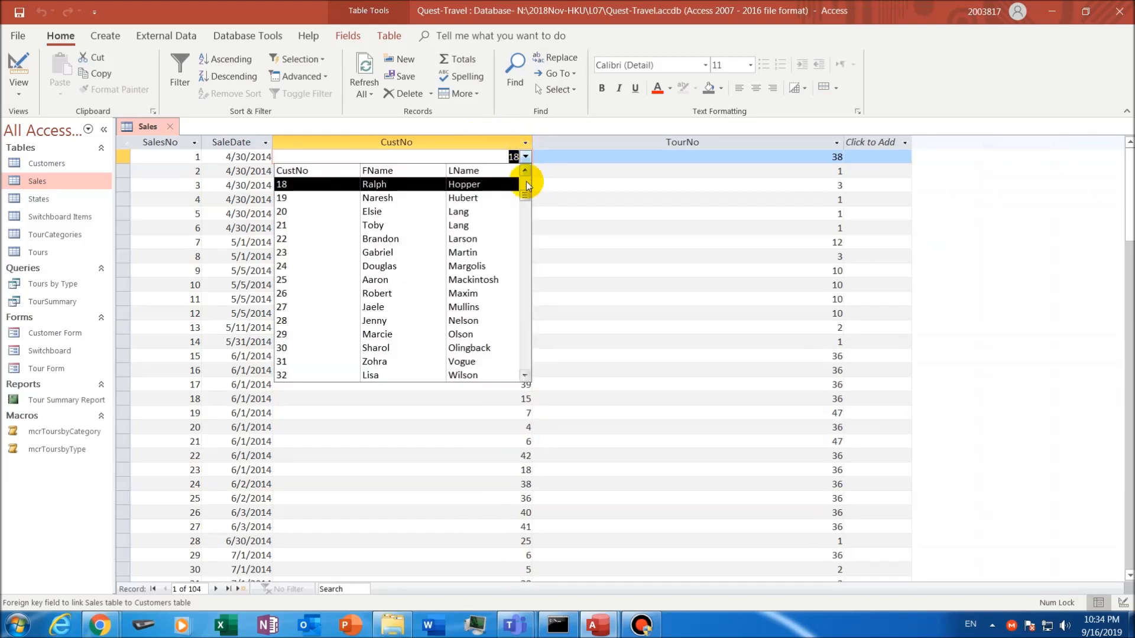
{"action": "left_click", "coordinate": [521, 249]}
{"action": "scroll", "coordinate": [521, 249], "scroll_direction": "down", "scroll_amount": 1}
{"action": "scroll", "coordinate": [521, 249], "scroll_direction": "up", "scroll_amount": 12}
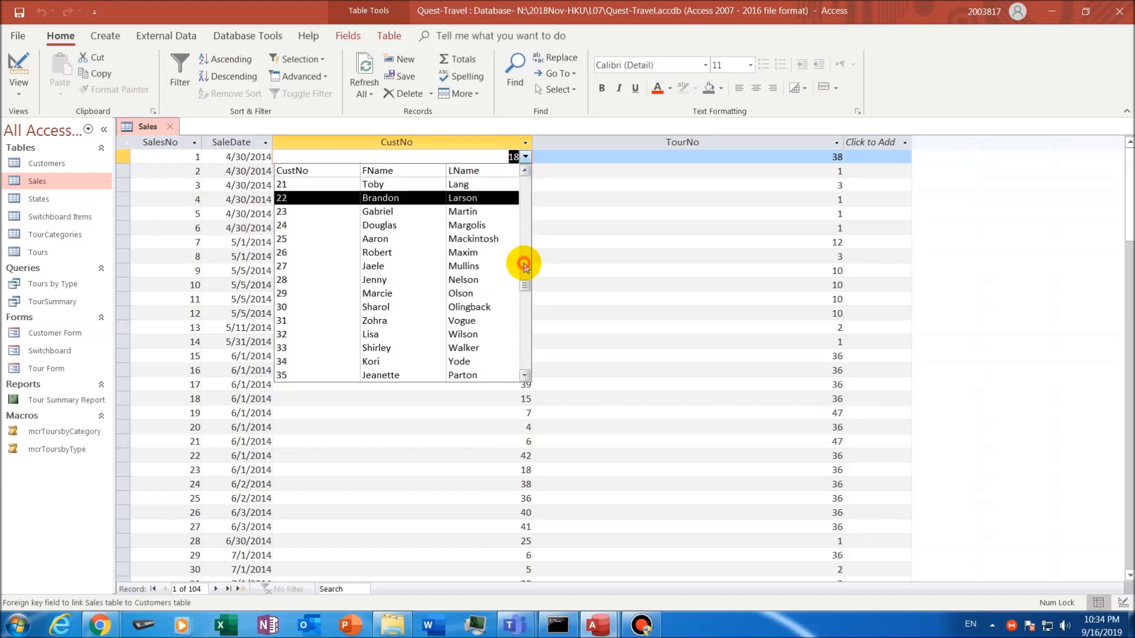
{"action": "right_click", "coordinate": [149, 125]}
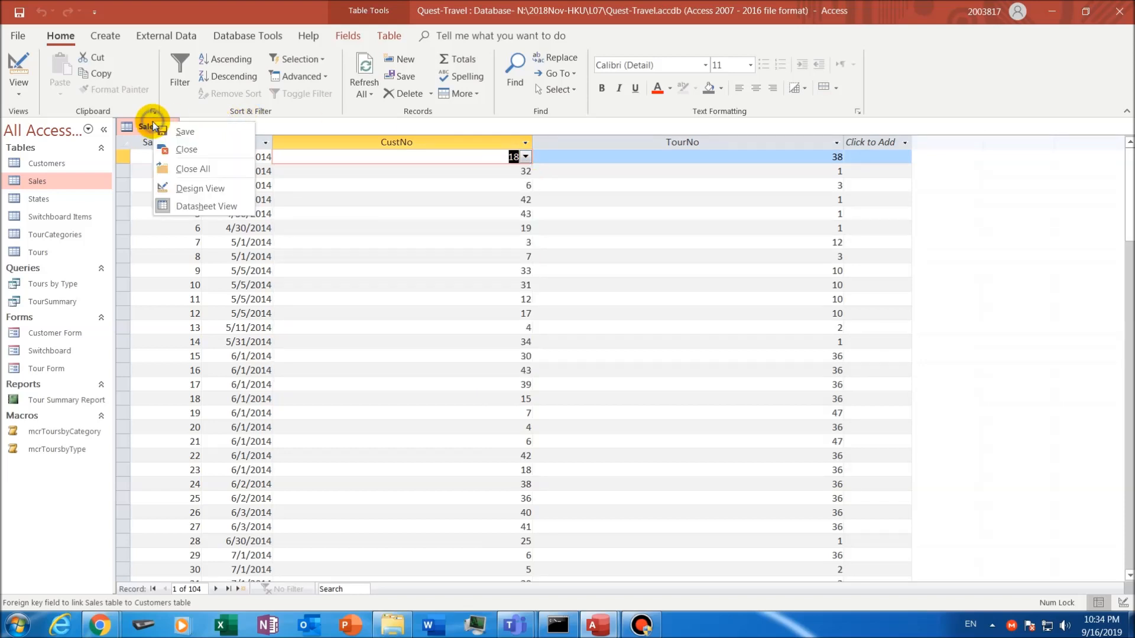
{"action": "key", "text": "Escape"}
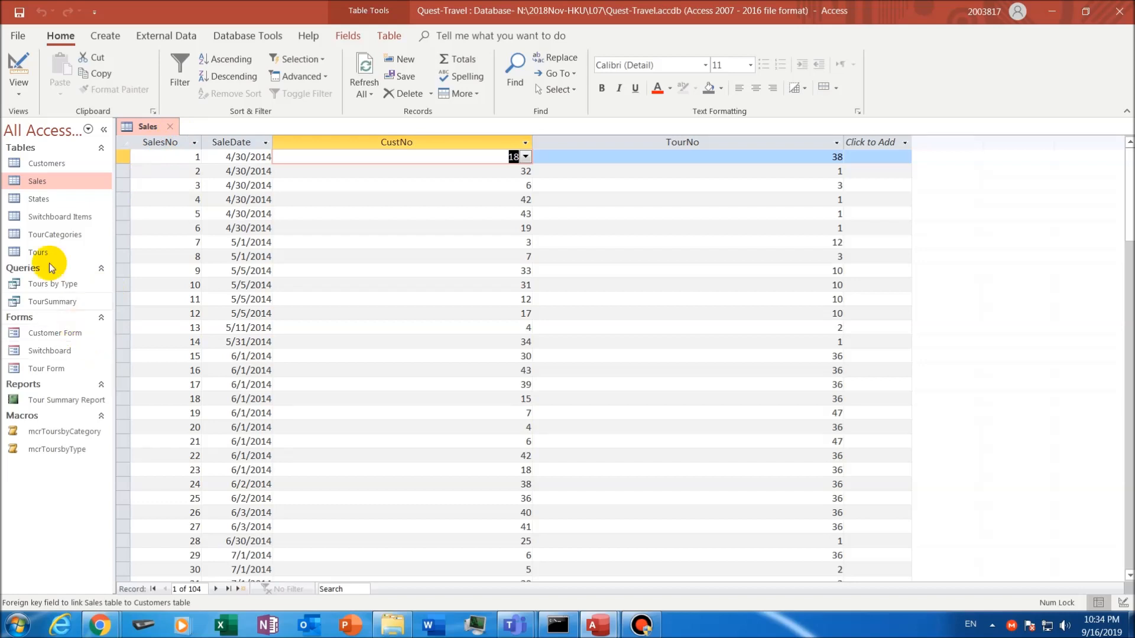
- Reopen the Tour Form and examine the CustNo lookup lists for the first two sales of tour 1
{"action": "double_click", "coordinate": [66, 366]}
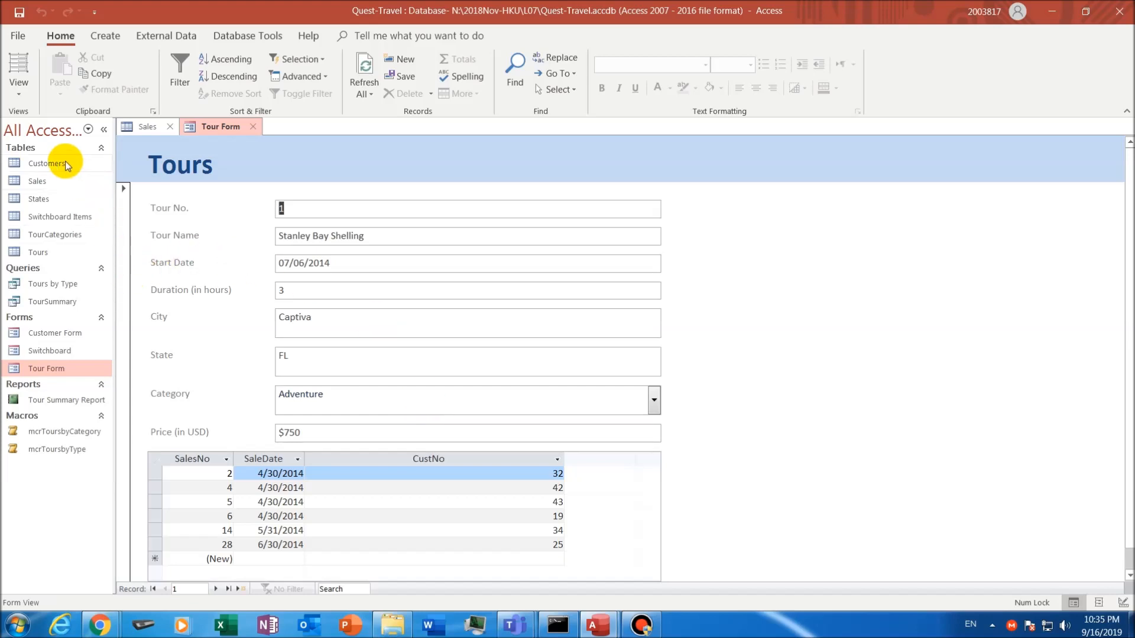
{"action": "left_click", "coordinate": [558, 474]}
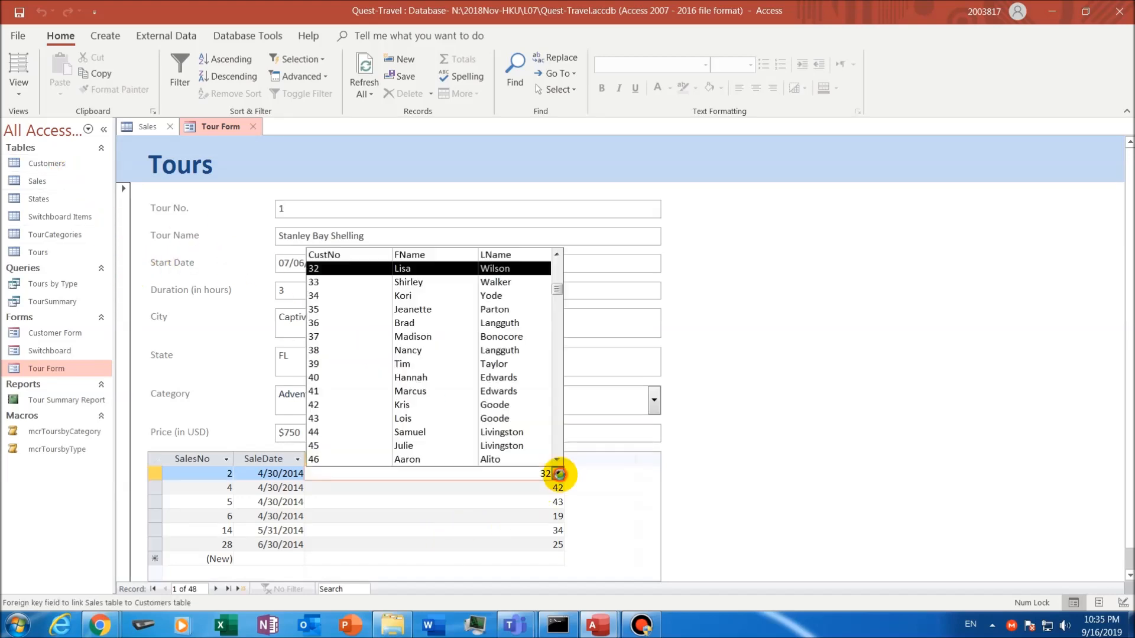
{"action": "left_click", "coordinate": [560, 447]}
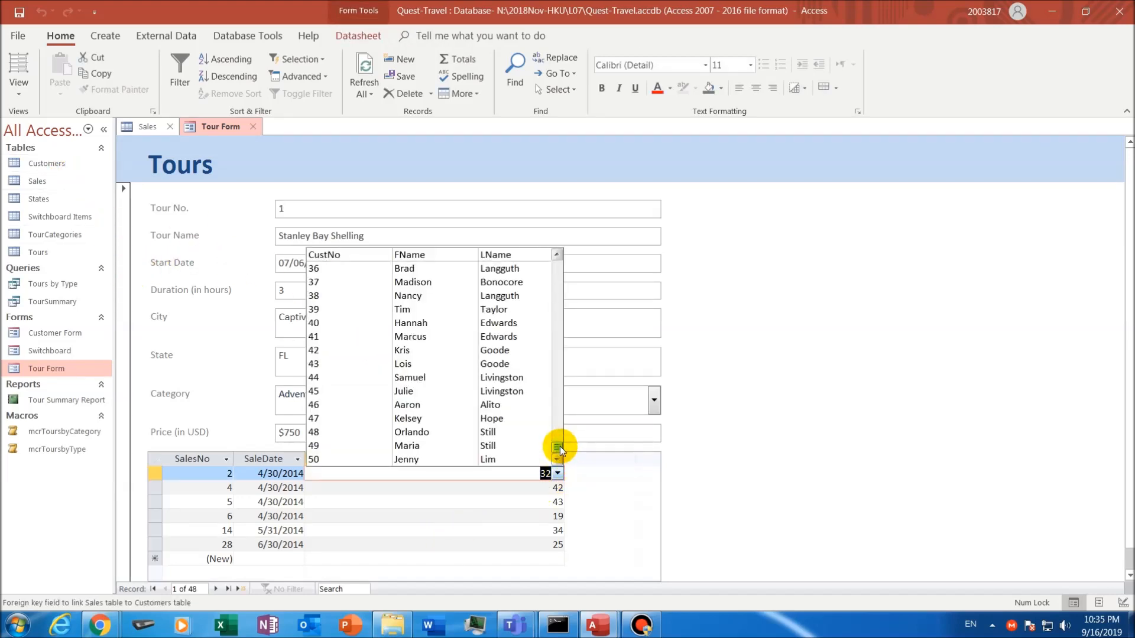
{"action": "left_click", "coordinate": [559, 317]}
{"action": "left_click", "coordinate": [559, 300]}
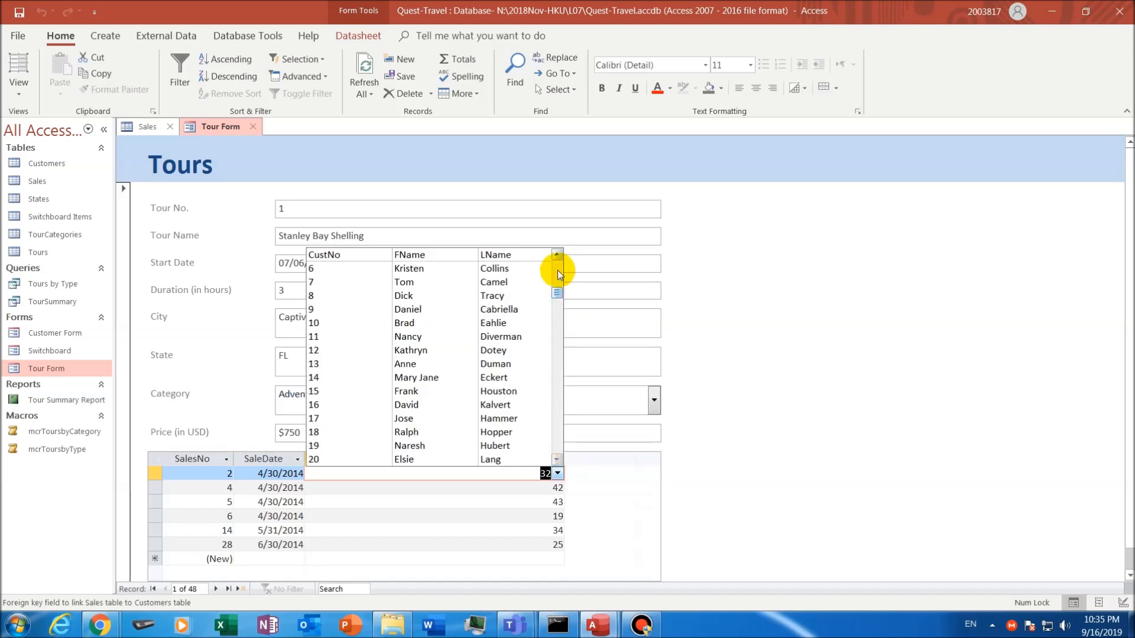
{"action": "left_click", "coordinate": [555, 273]}
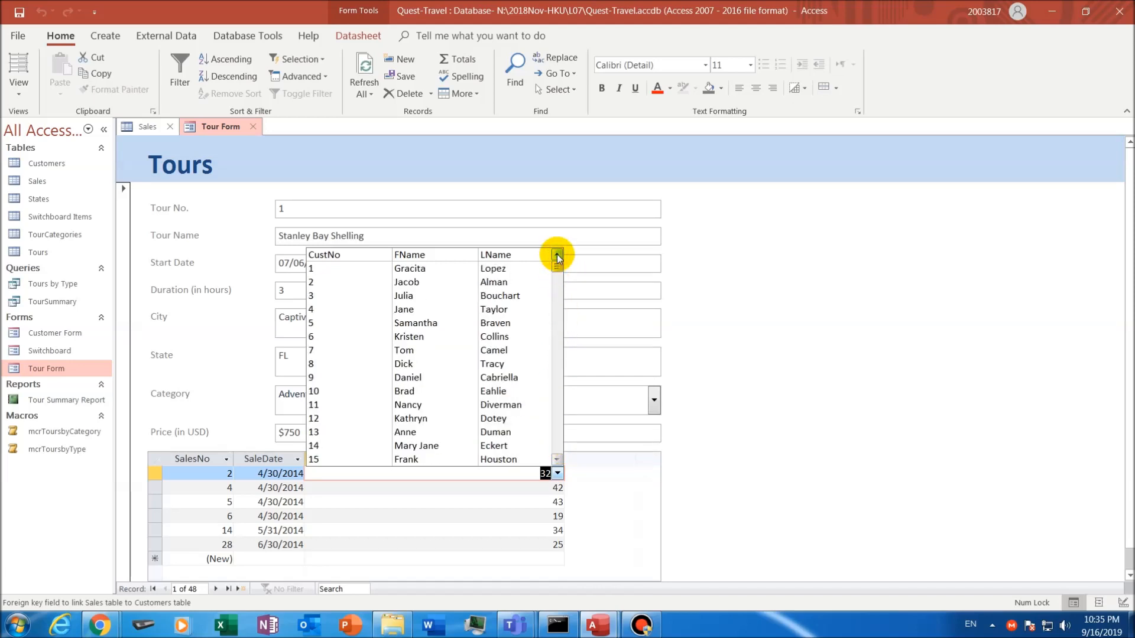
{"action": "left_click", "coordinate": [742, 248]}
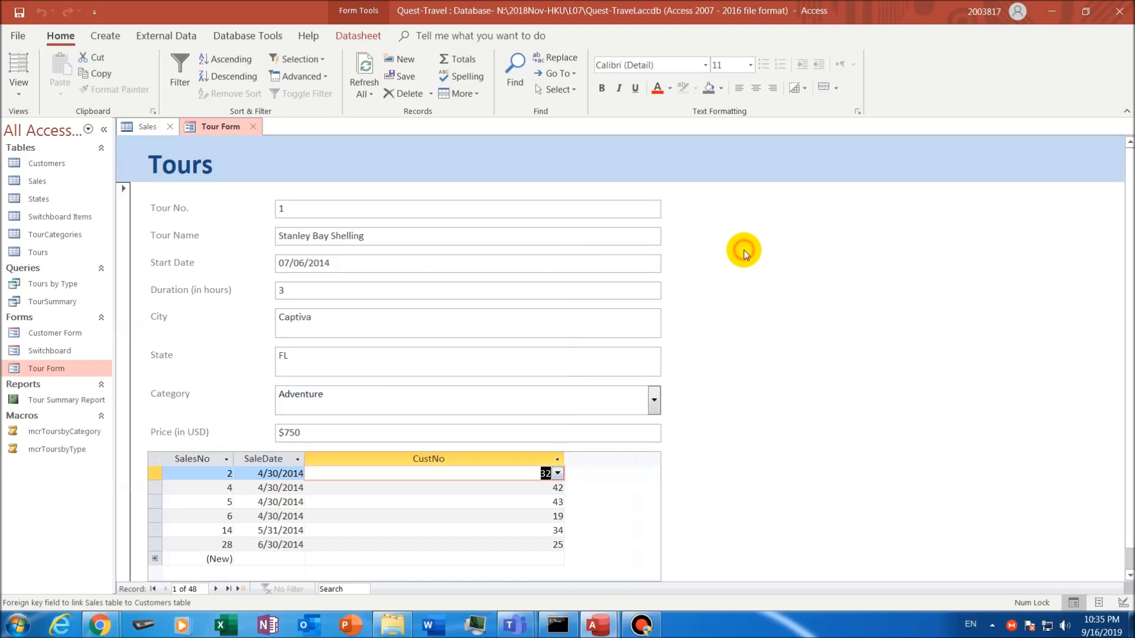
{"action": "left_click", "coordinate": [557, 486]}
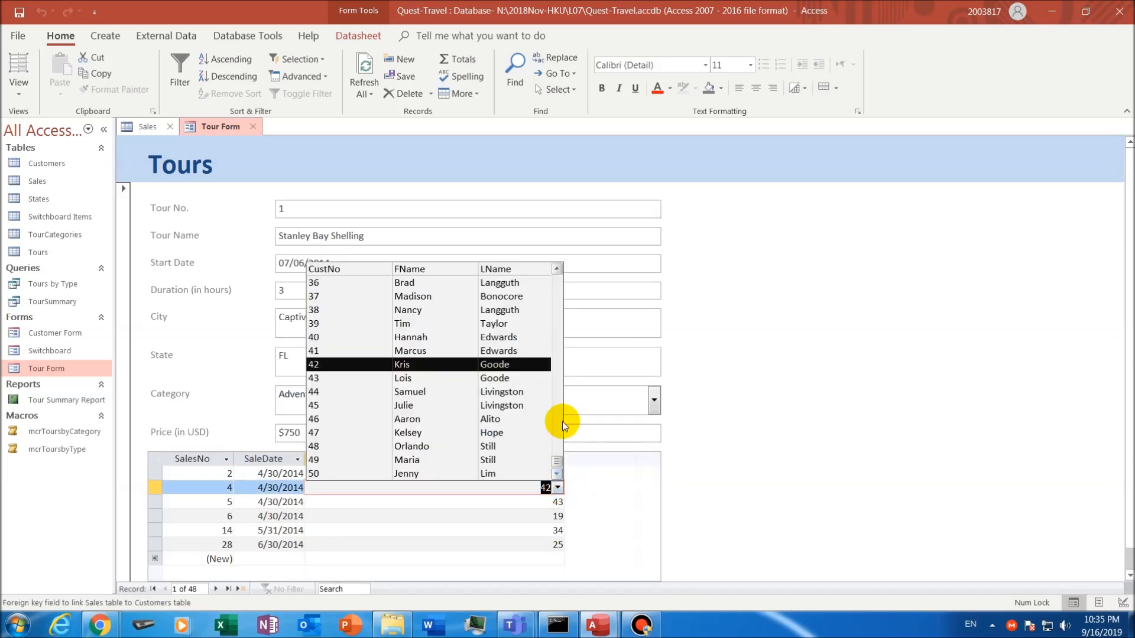
{"action": "left_click", "coordinate": [834, 326]}
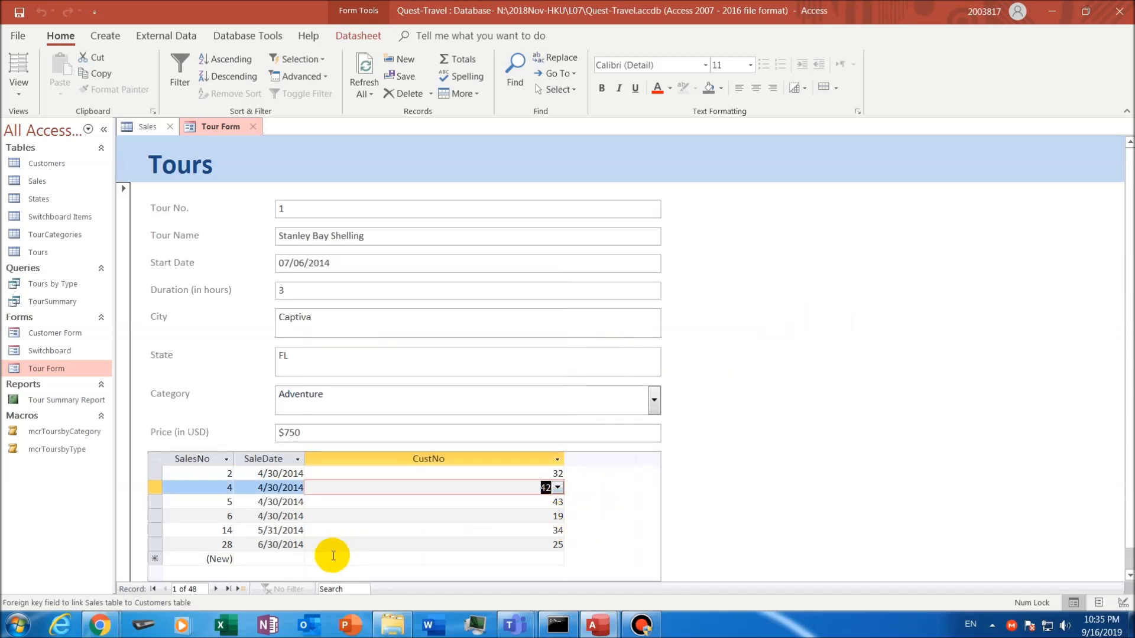
- Browse forward through the tour records to tour 11, Hummer Trail
{"action": "scroll", "coordinate": [1129, 331], "scroll_direction": "down", "scroll_amount": 1}
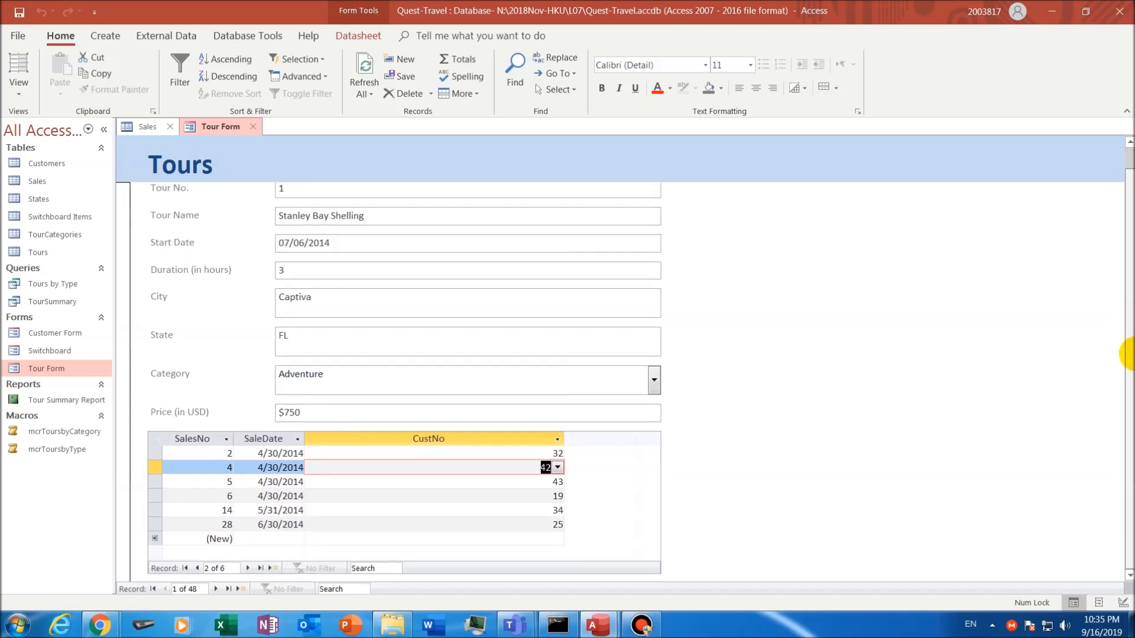
{"action": "left_click", "coordinate": [215, 589]}
{"action": "left_click", "coordinate": [215, 589]}
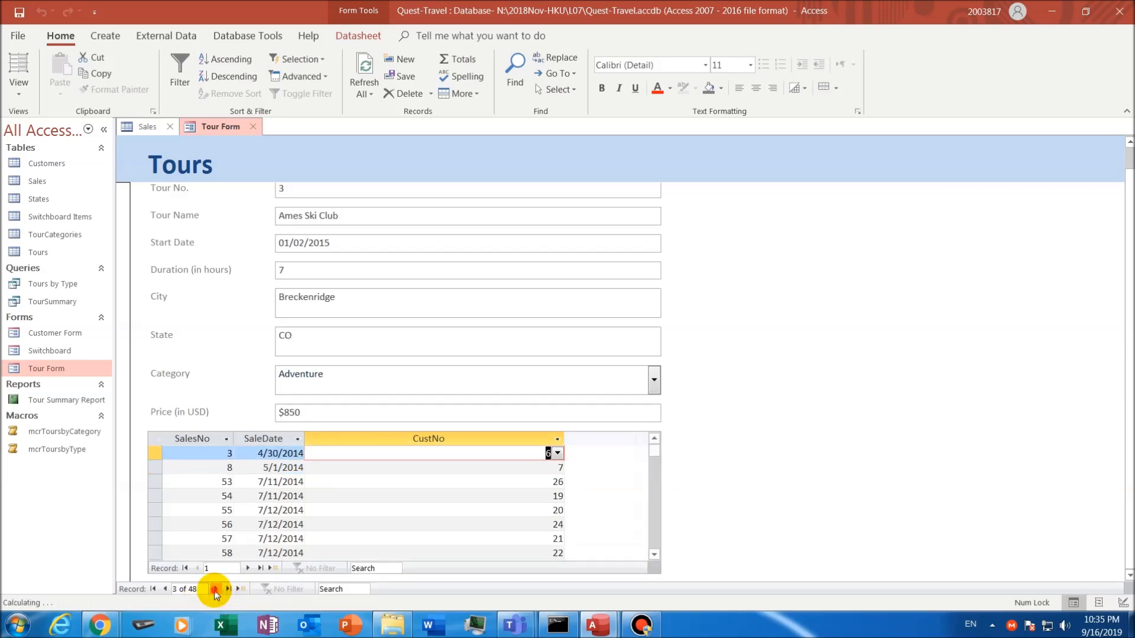
{"action": "left_click", "coordinate": [216, 589]}
{"action": "left_click", "coordinate": [215, 589]}
{"action": "left_click", "coordinate": [215, 589]}
{"action": "left_click", "coordinate": [215, 589]}
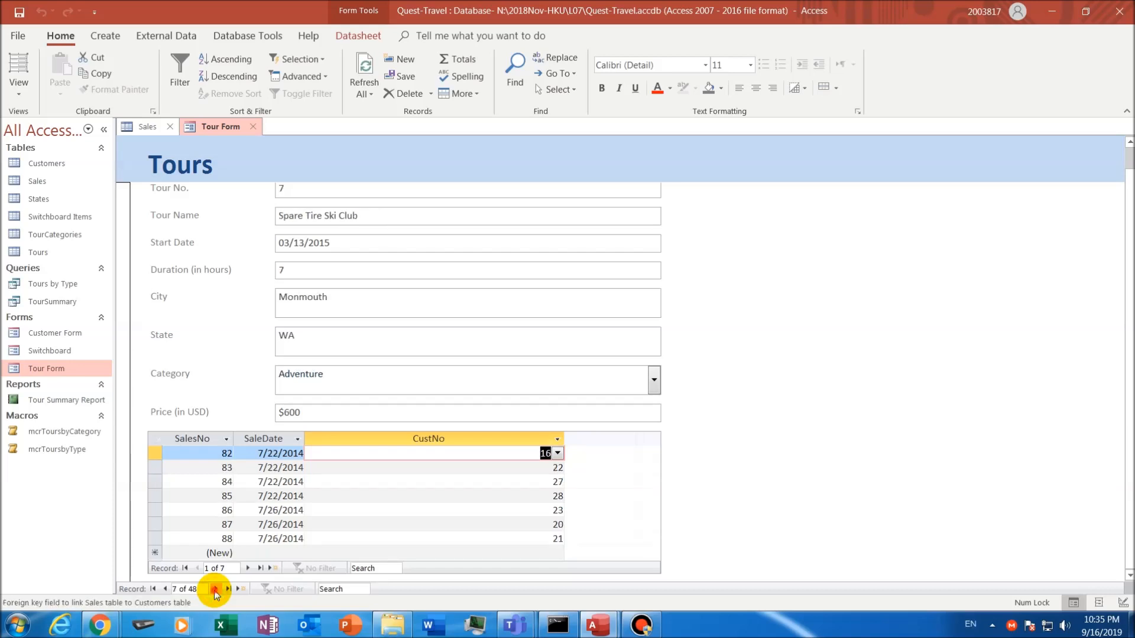
{"action": "left_click", "coordinate": [215, 589]}
{"action": "left_click", "coordinate": [215, 589]}
{"action": "left_click", "coordinate": [215, 589]}
{"action": "left_click", "coordinate": [215, 590]}
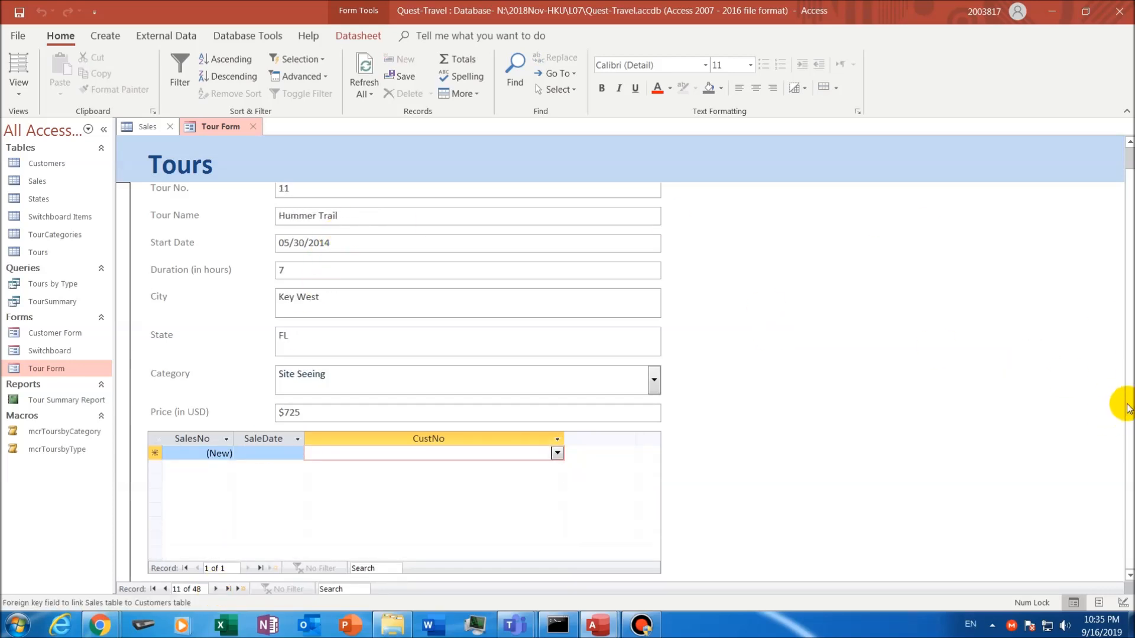
{"action": "scroll", "coordinate": [1128, 393], "scroll_direction": "up", "scroll_amount": 1}
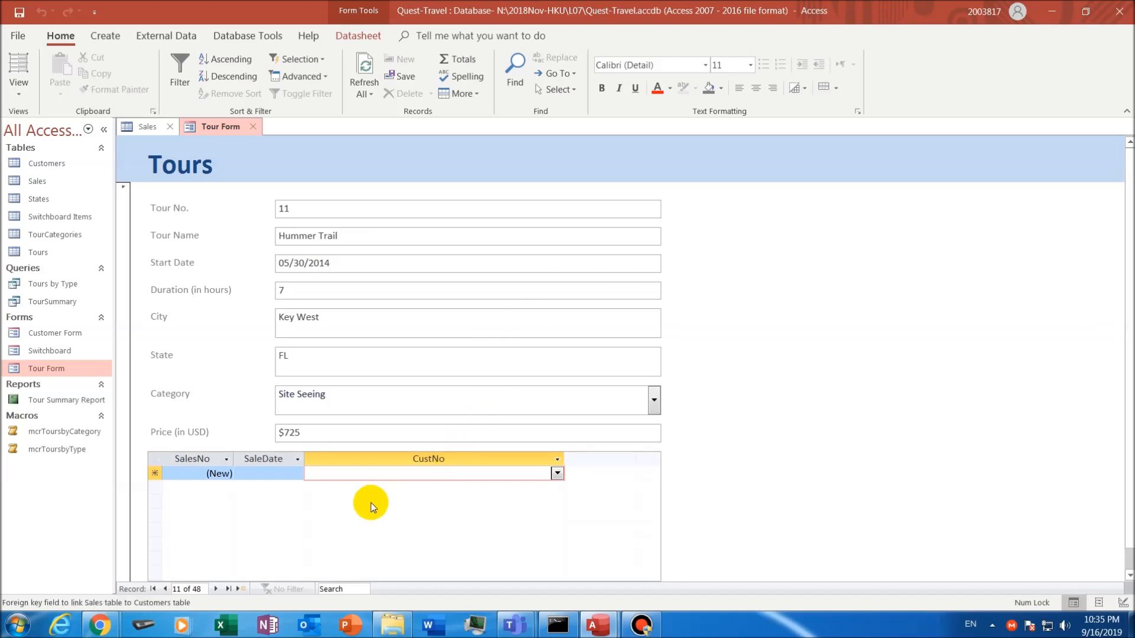
- Start a new sale for tour 11 in the Tour Form's sales subform and set its SaleDate to 9/3/2019
{"action": "left_click", "coordinate": [279, 474]}
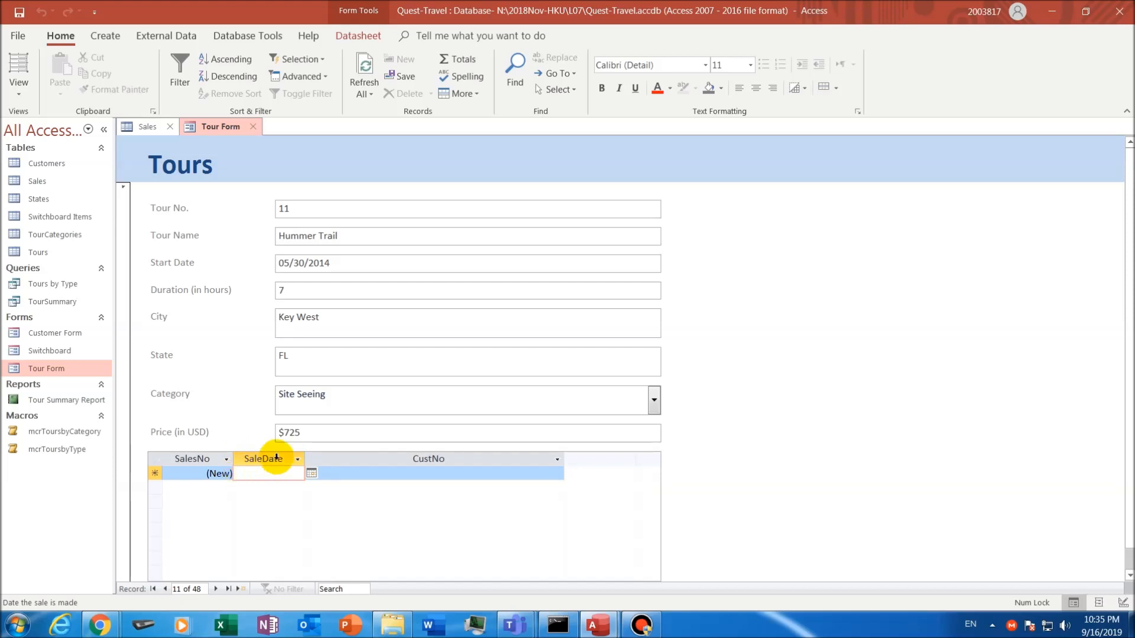
{"action": "left_click", "coordinate": [310, 473]}
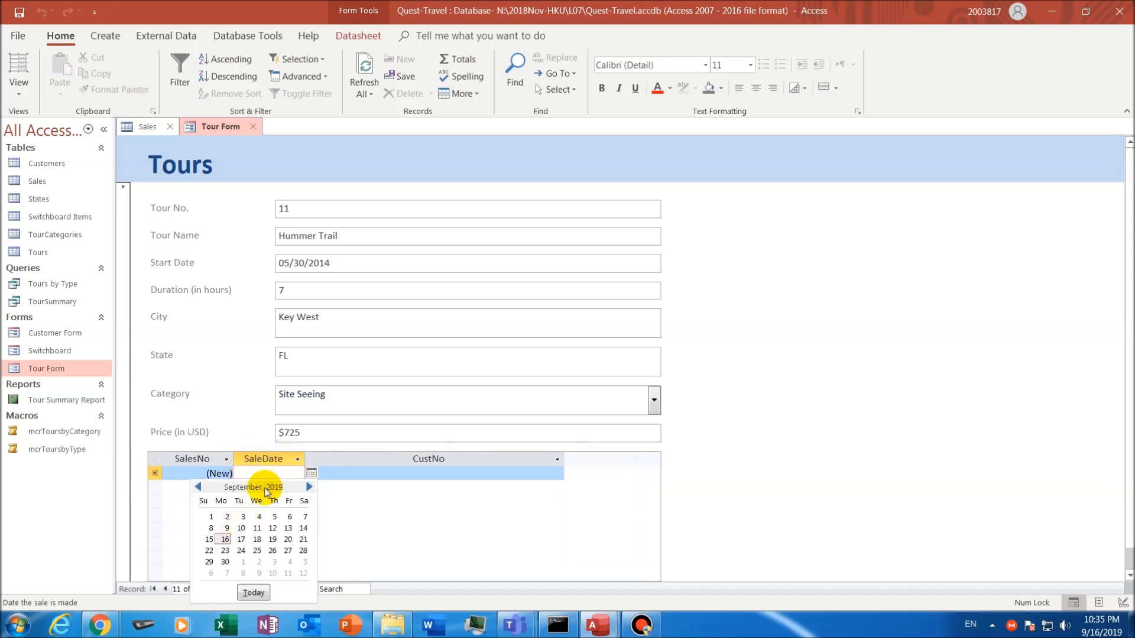
{"action": "left_click", "coordinate": [242, 517]}
- Assign the last customer in the CustNo lookup list to the new sale
{"action": "left_click", "coordinate": [385, 473]}
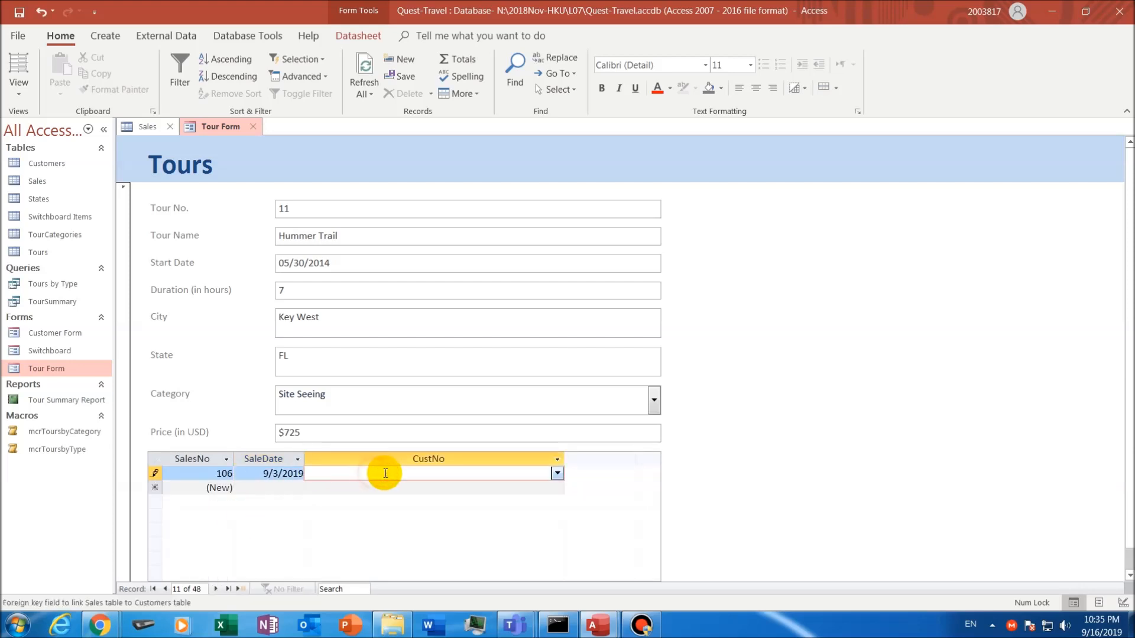
{"action": "left_click", "coordinate": [557, 473]}
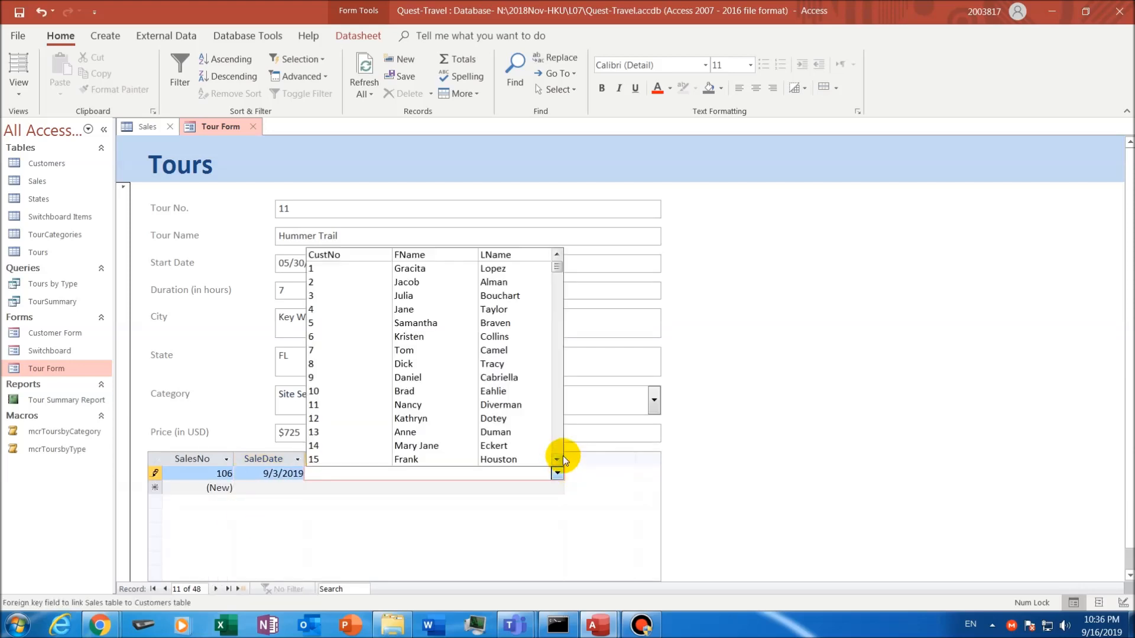
{"action": "left_click", "coordinate": [558, 440]}
{"action": "left_click", "coordinate": [558, 441]}
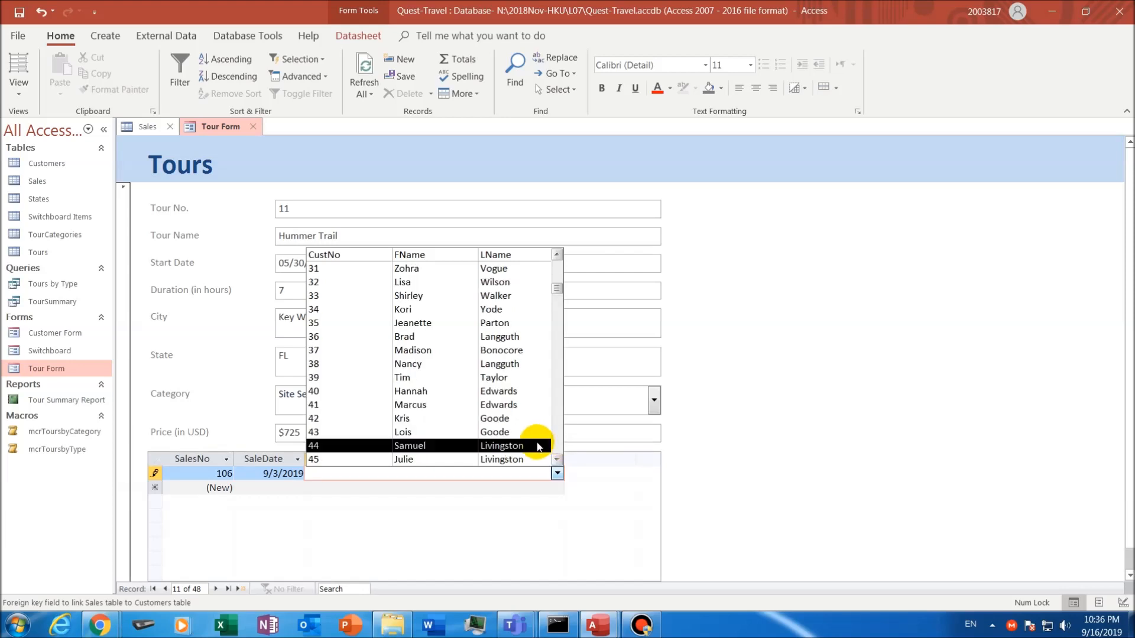
{"action": "left_click", "coordinate": [558, 444]}
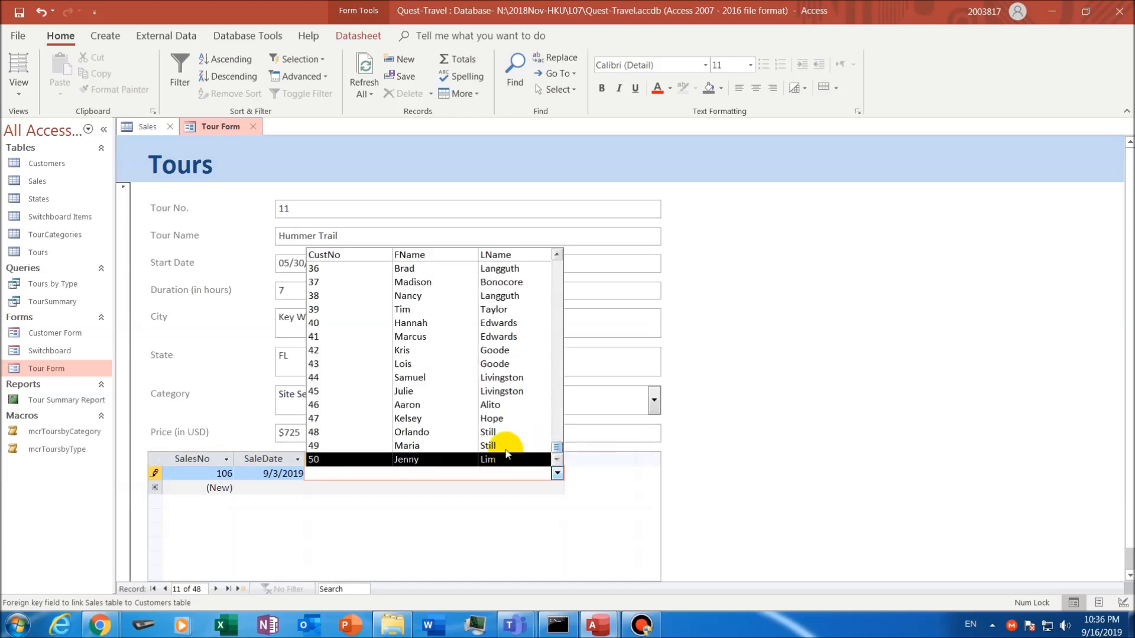
{"action": "left_click", "coordinate": [423, 463]}
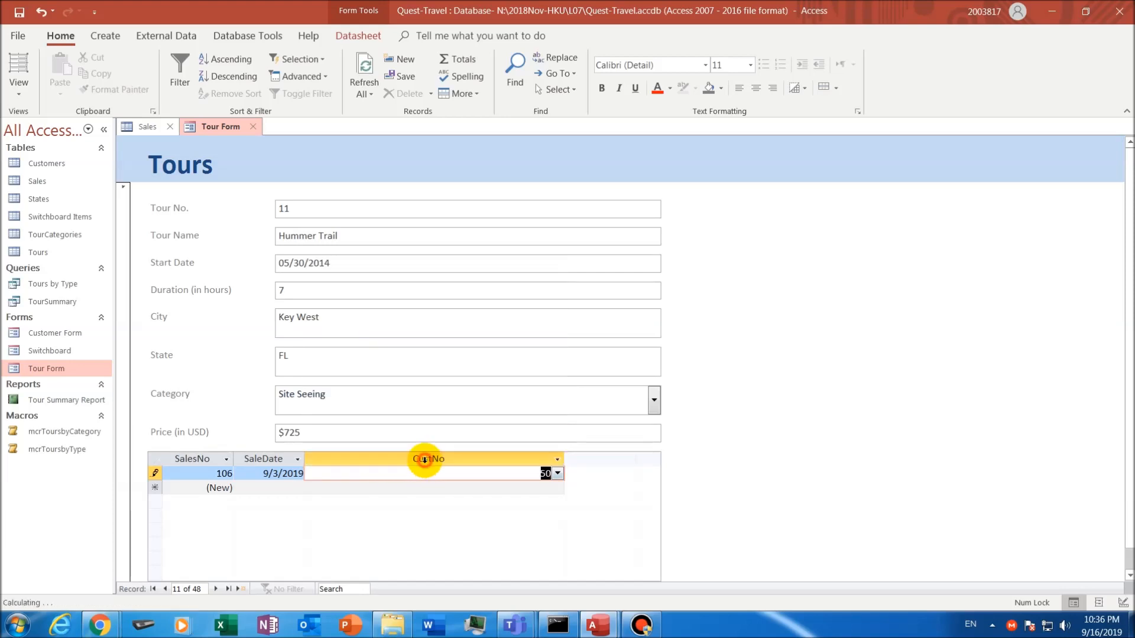
- Add a second sale for tour 11 with the SaleDate 9/3/2019
{"action": "left_click", "coordinate": [283, 486]}
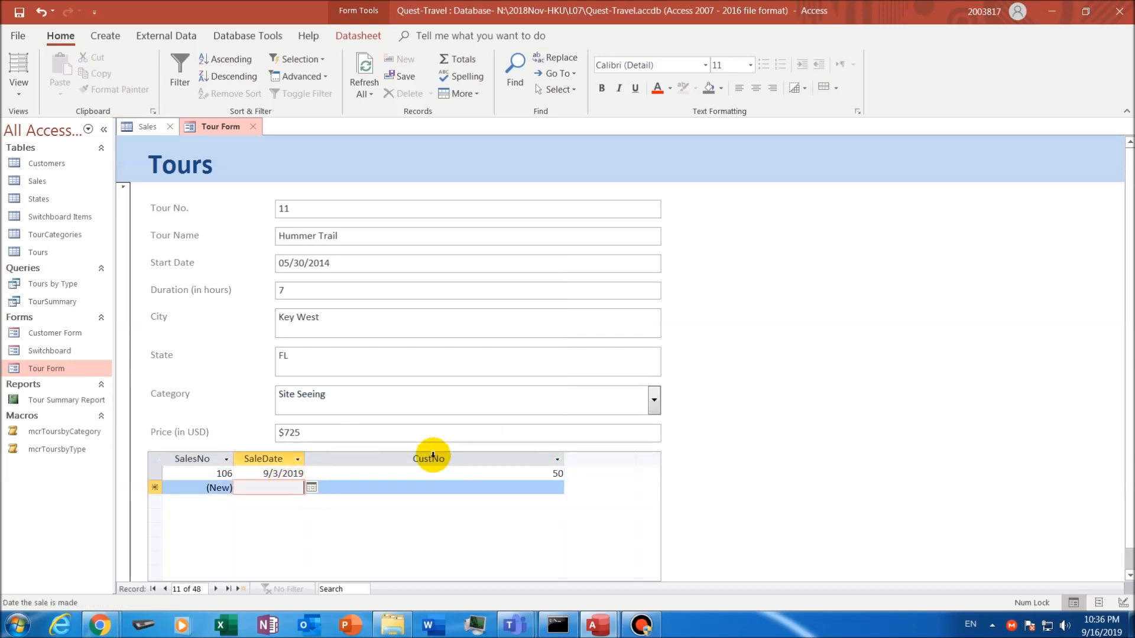
{"action": "left_click", "coordinate": [312, 489]}
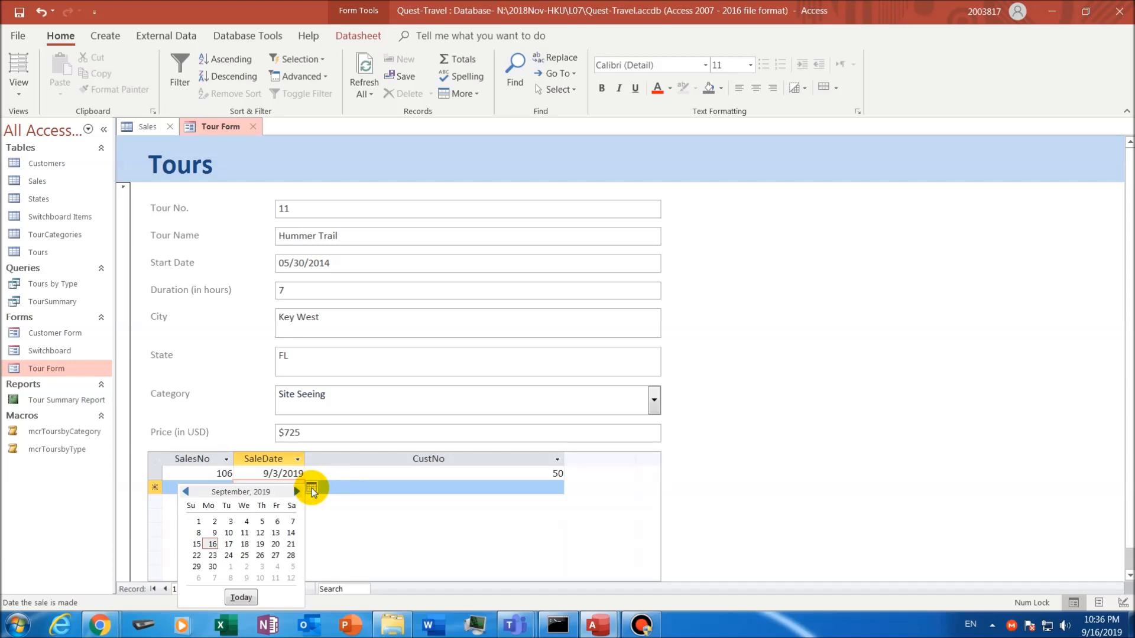
{"action": "left_click", "coordinate": [230, 521]}
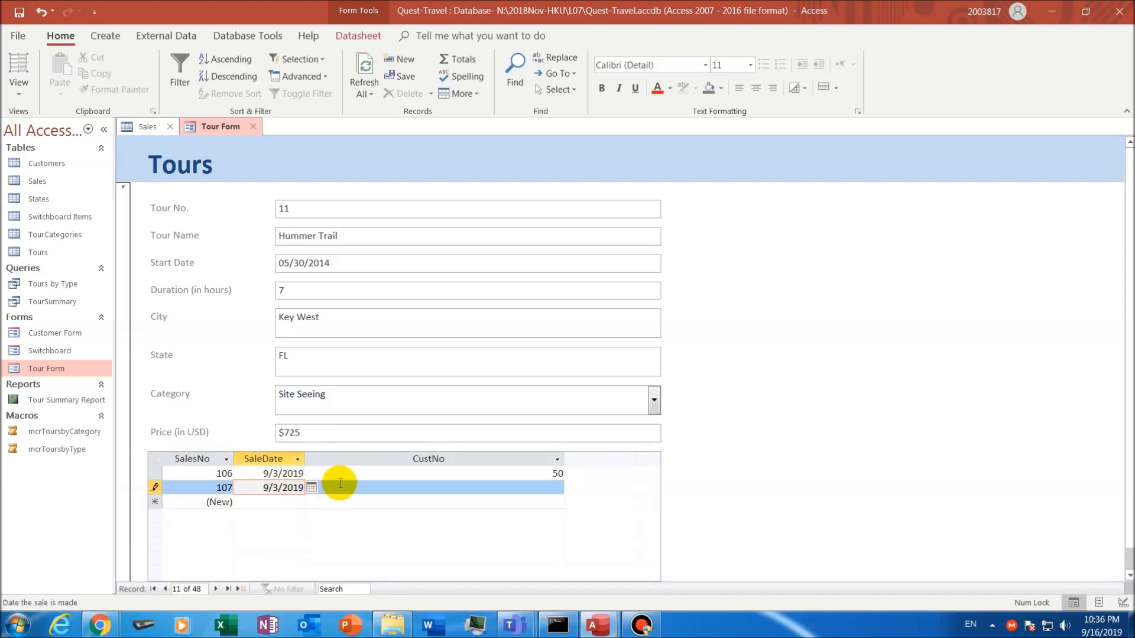
- Try to enter a customer number missing from the CustNo lookup list for the second sale
{"action": "left_click", "coordinate": [340, 484]}
{"action": "left_click", "coordinate": [557, 488]}
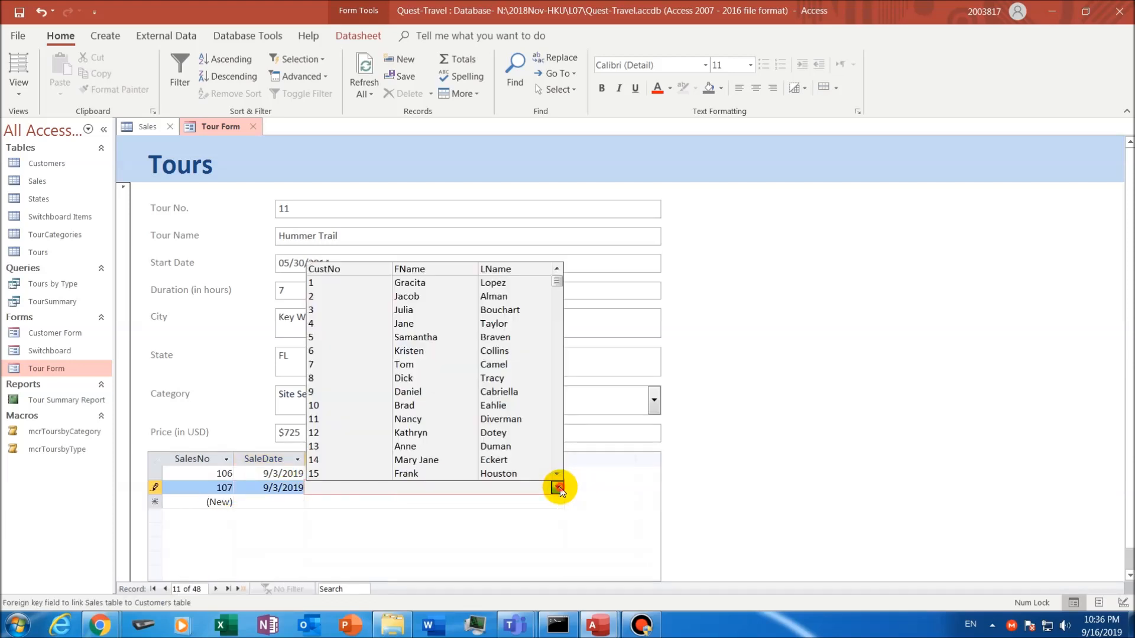
{"action": "left_click", "coordinate": [557, 487]}
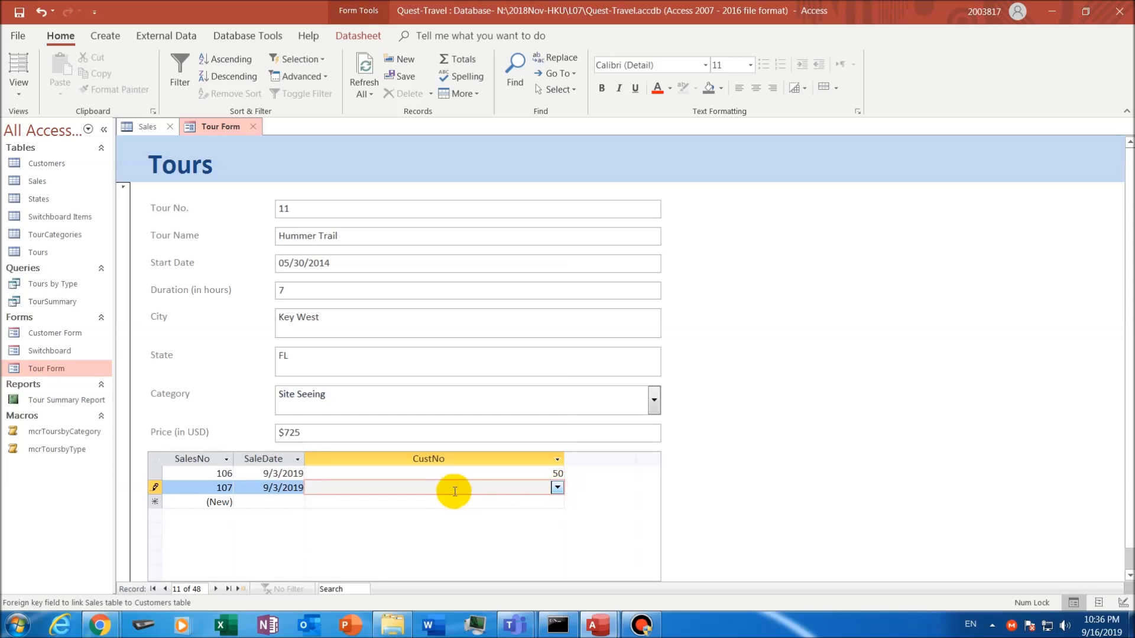
{"action": "left_click", "coordinate": [523, 457]}
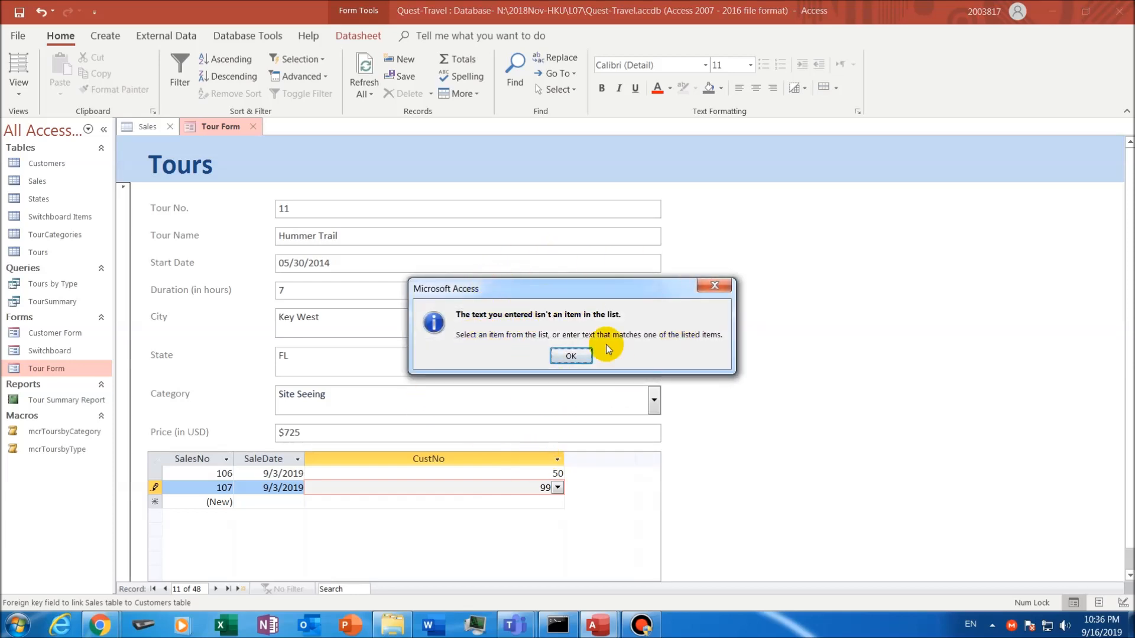
{"action": "left_click", "coordinate": [571, 355]}
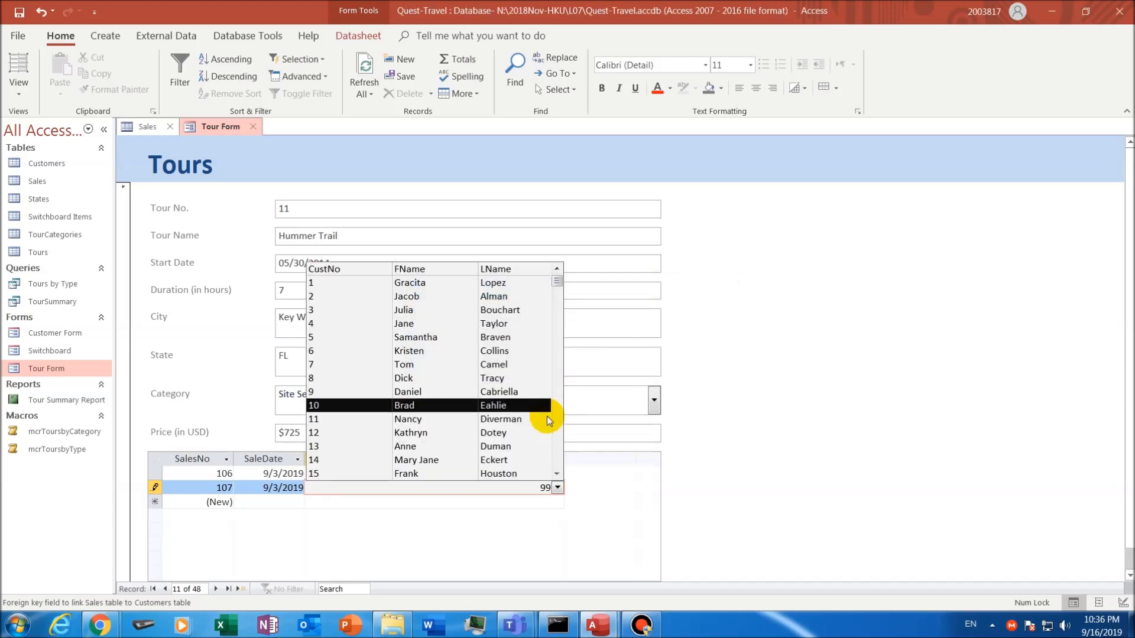
- Assign the eighth customer from the end of the CustNo lookup list to the second sale and save the record
{"action": "left_click", "coordinate": [558, 452]}
{"action": "left_click", "coordinate": [558, 452]}
{"action": "left_click", "coordinate": [558, 453]}
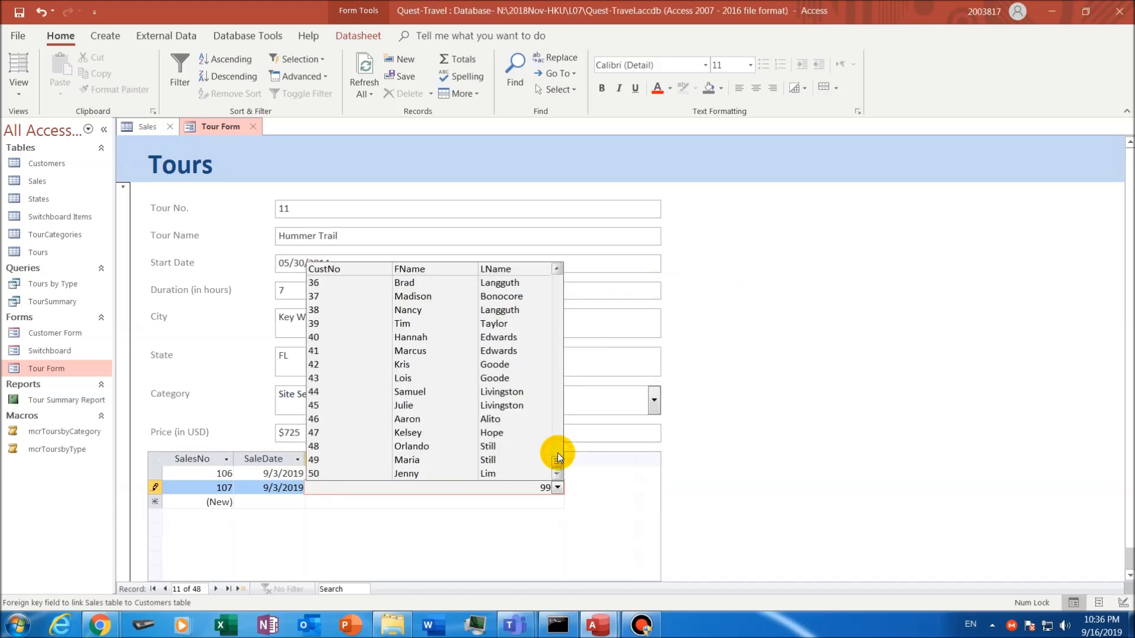
{"action": "left_click", "coordinate": [558, 452]}
{"action": "left_click", "coordinate": [557, 453]}
{"action": "left_click", "coordinate": [431, 379]}
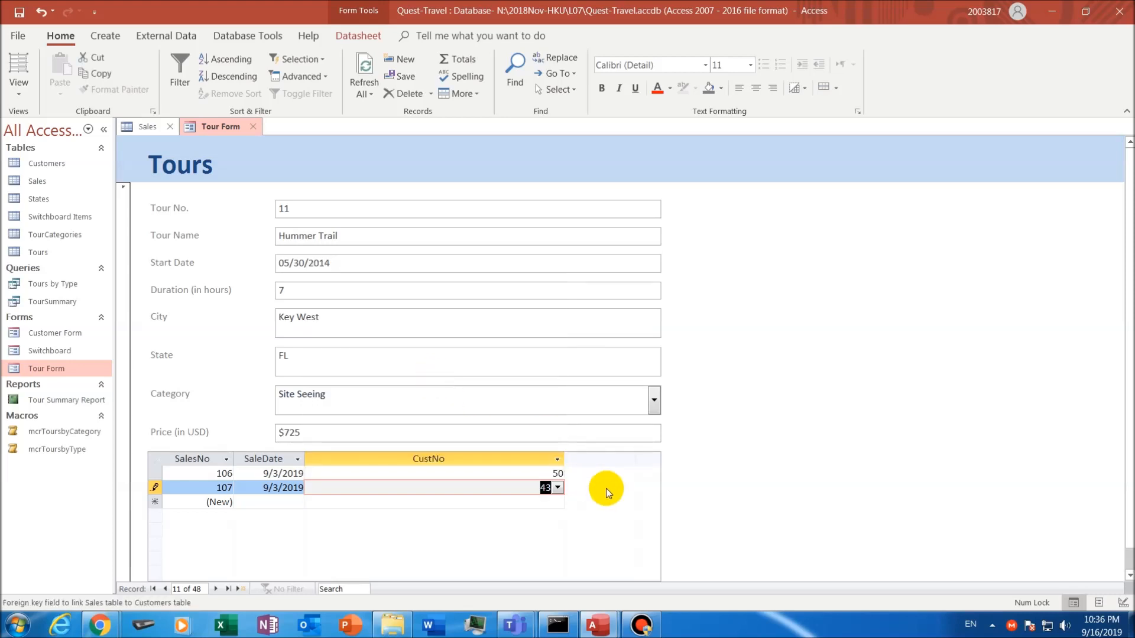
{"action": "key", "text": "Tab"}
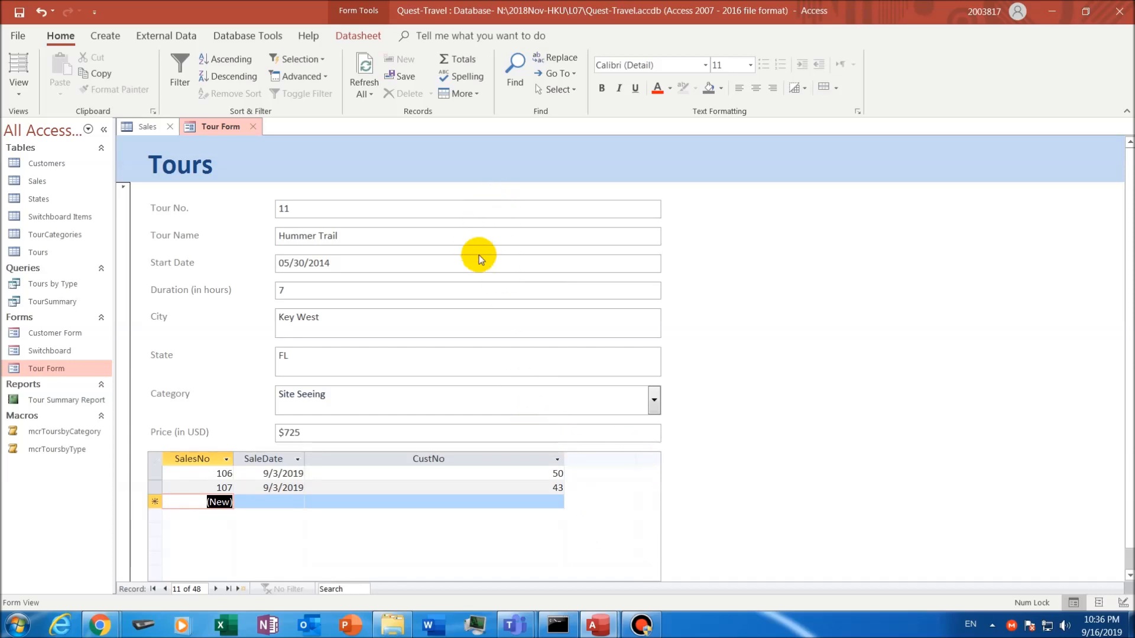
- Return to the Sales table to check the two sales added through the Tour Form
{"action": "left_click", "coordinate": [541, 472]}
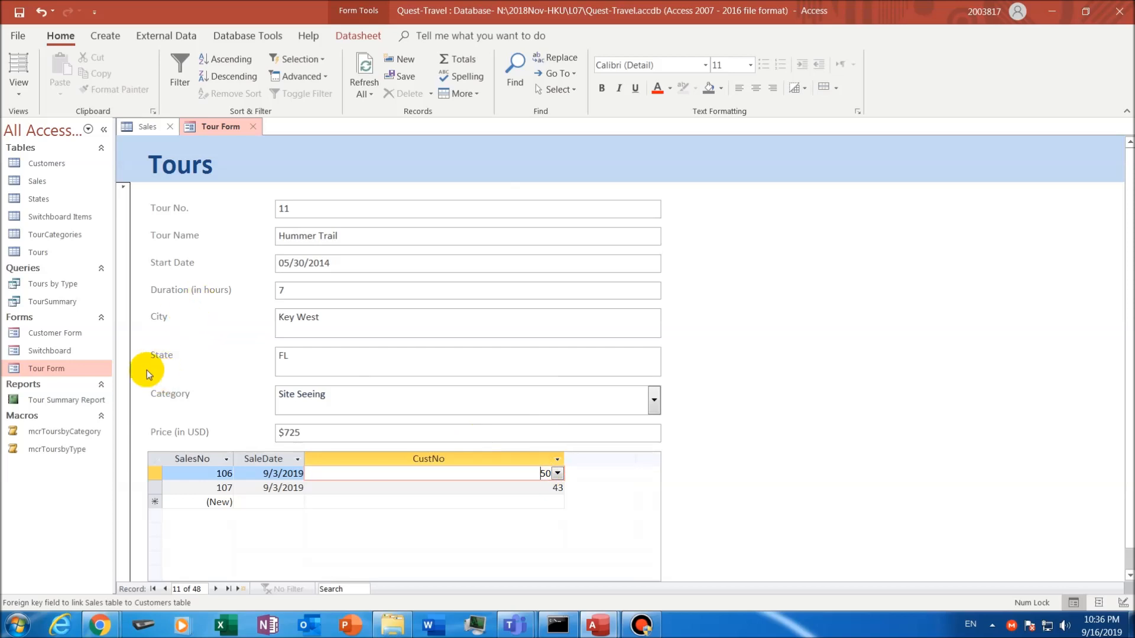
{"action": "double_click", "coordinate": [37, 182]}
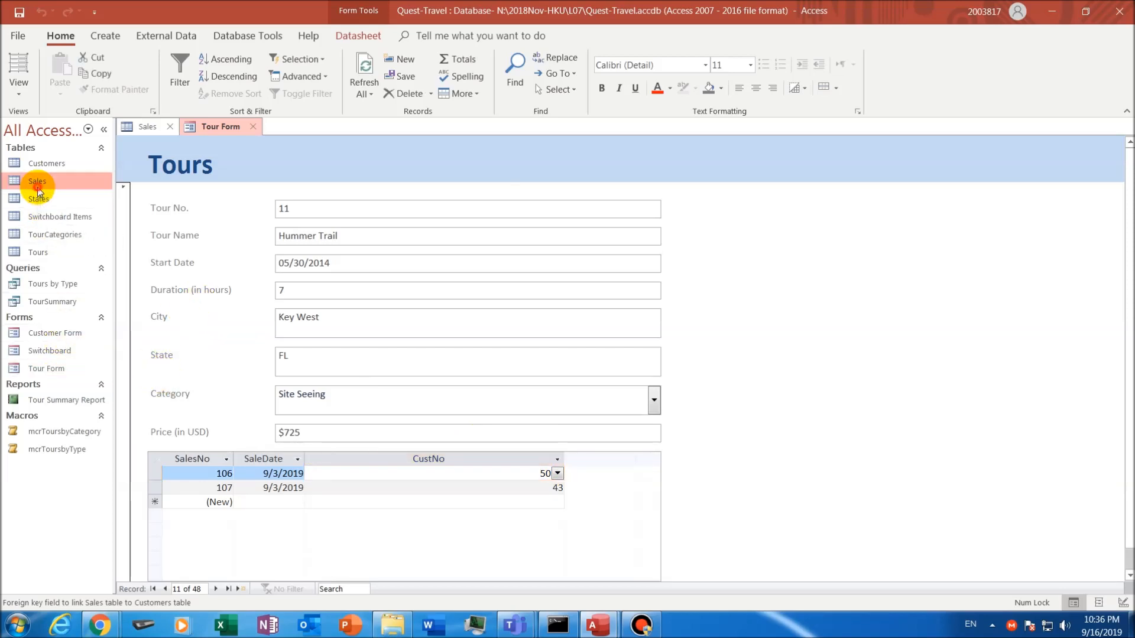